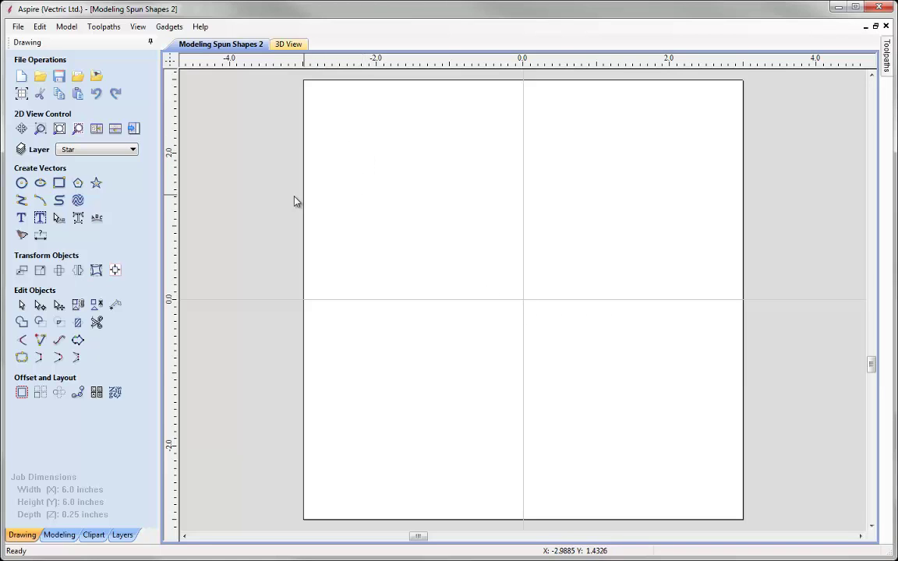
# - Draw a four-point star with 2.75 inch radius at the job centre
pyautogui.click(96, 184)
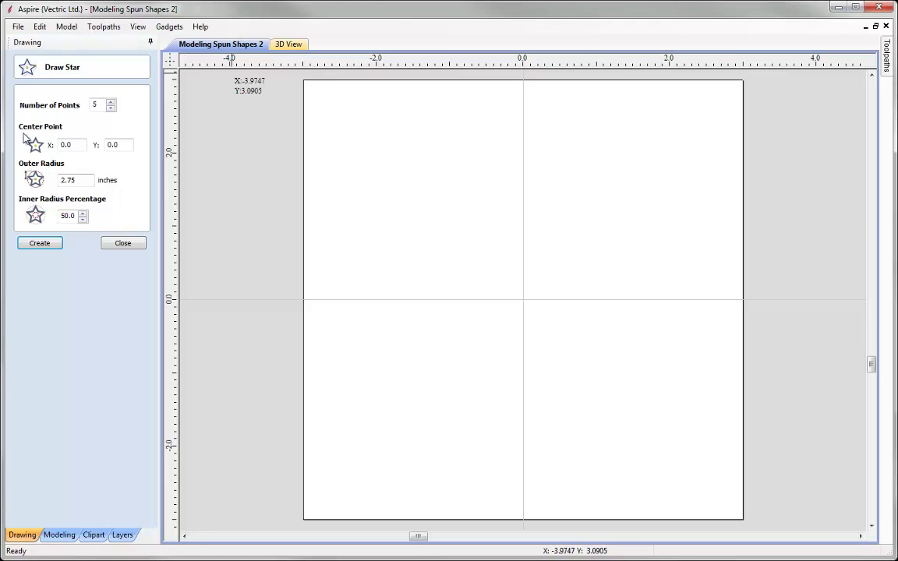
pyautogui.click(111, 108)
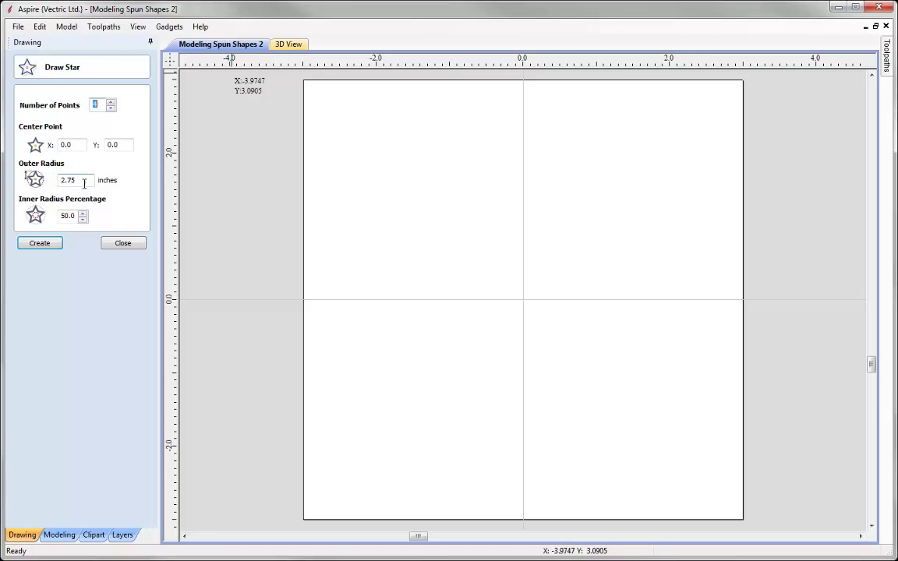
pyautogui.click(40, 244)
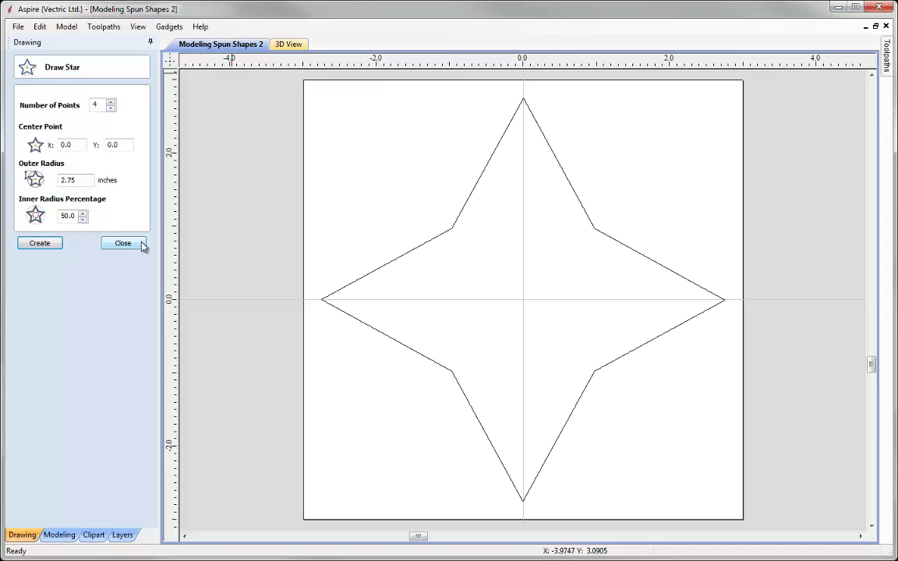
pyautogui.click(139, 247)
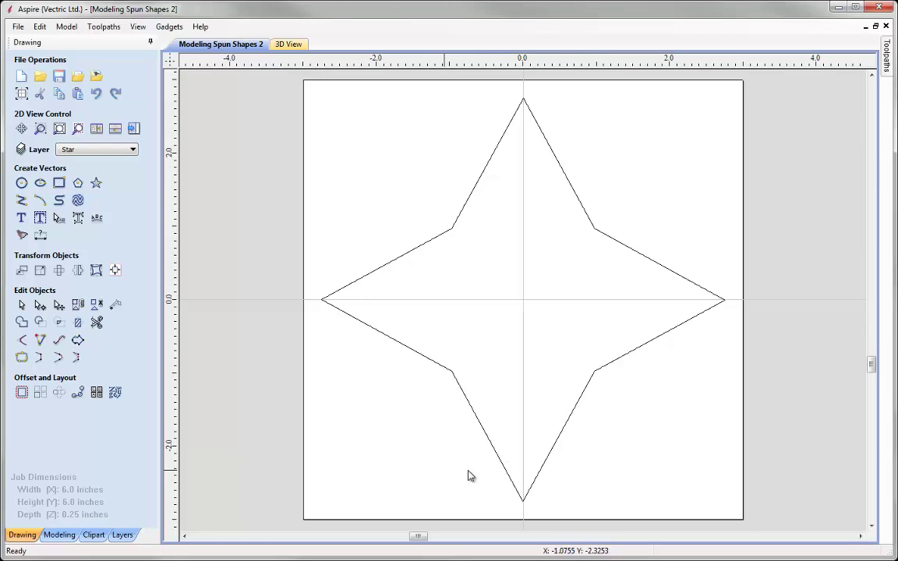
# - Scale a tiny copy of the star down to its centre, then fit the job in view
pyautogui.click(599, 235)
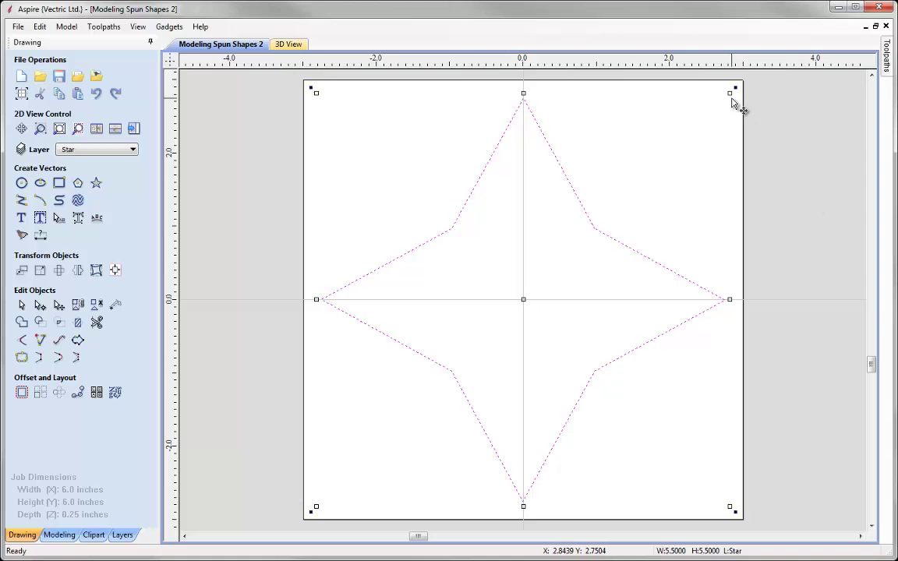
pyautogui.moveTo(729, 93); pyautogui.dragTo(530, 300)
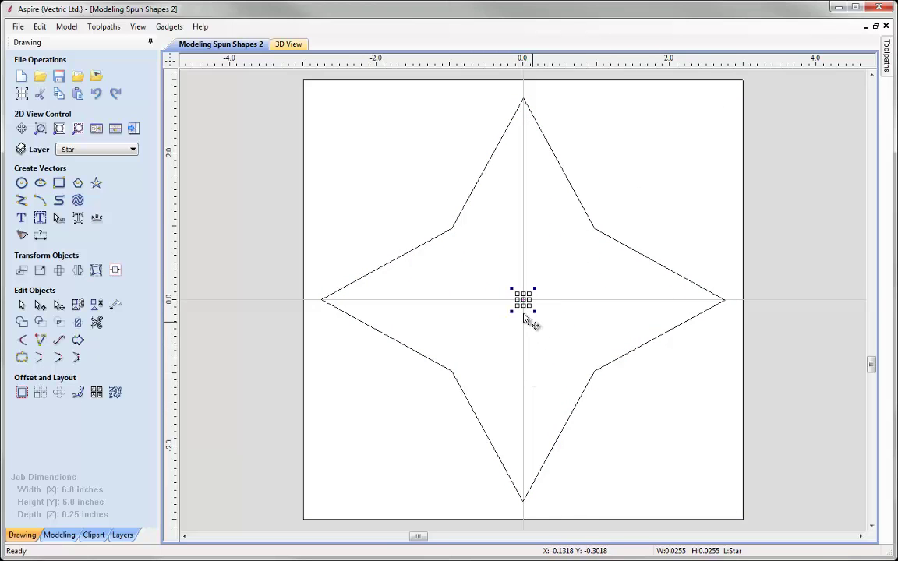
pyautogui.scroll(10, 529, 320)
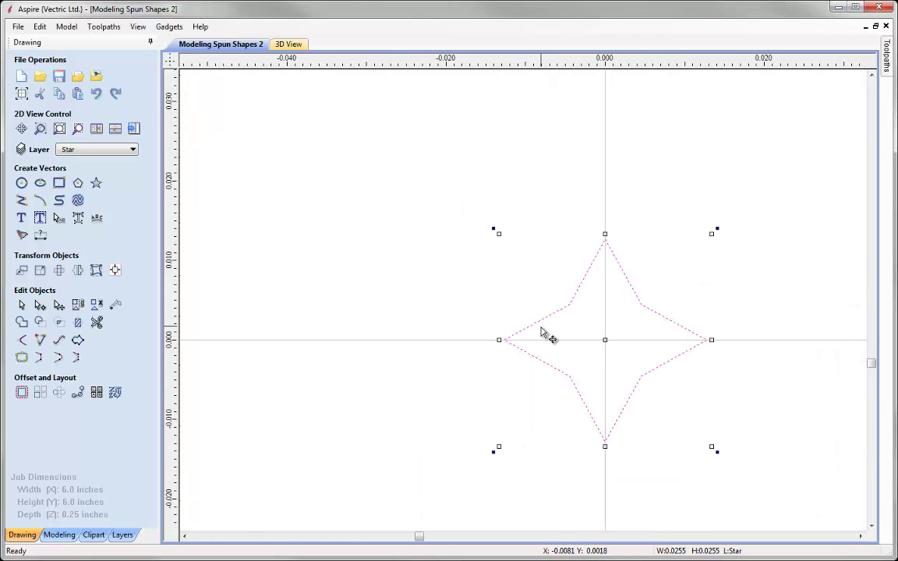
pyautogui.press('F6')
pyautogui.press('Escape')
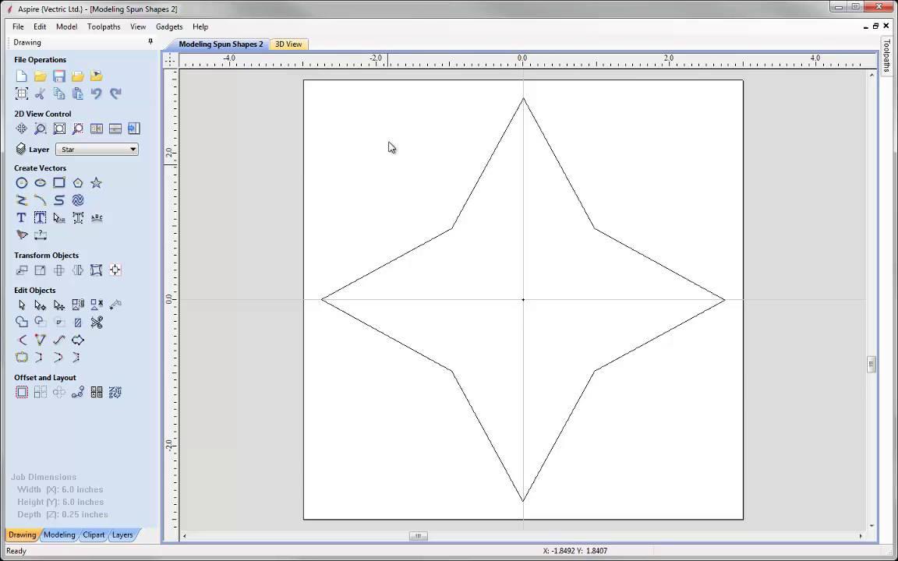
# - Draw a small rectangle above-left of the star
pyautogui.click(60, 183)
pyautogui.moveTo(360, 163); pyautogui.dragTo(401, 182)
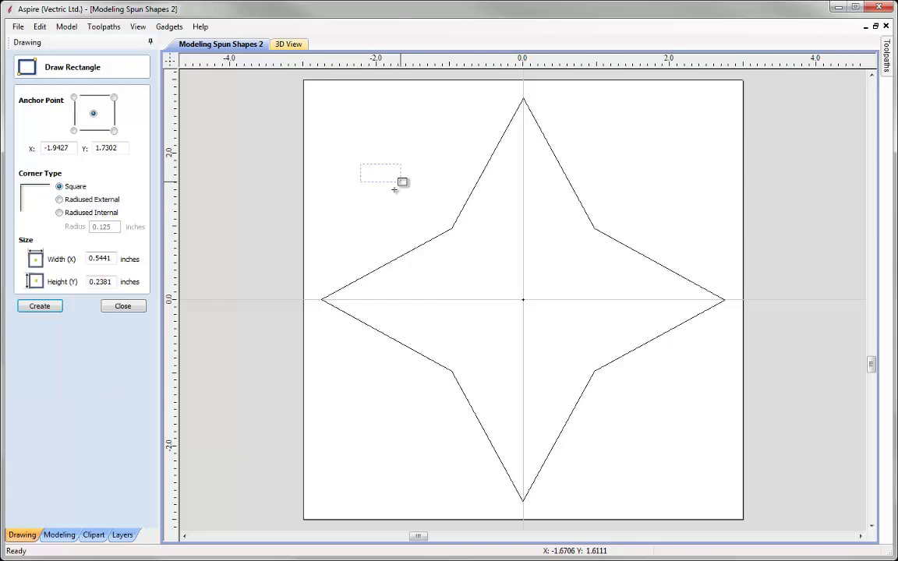
pyautogui.click(123, 307)
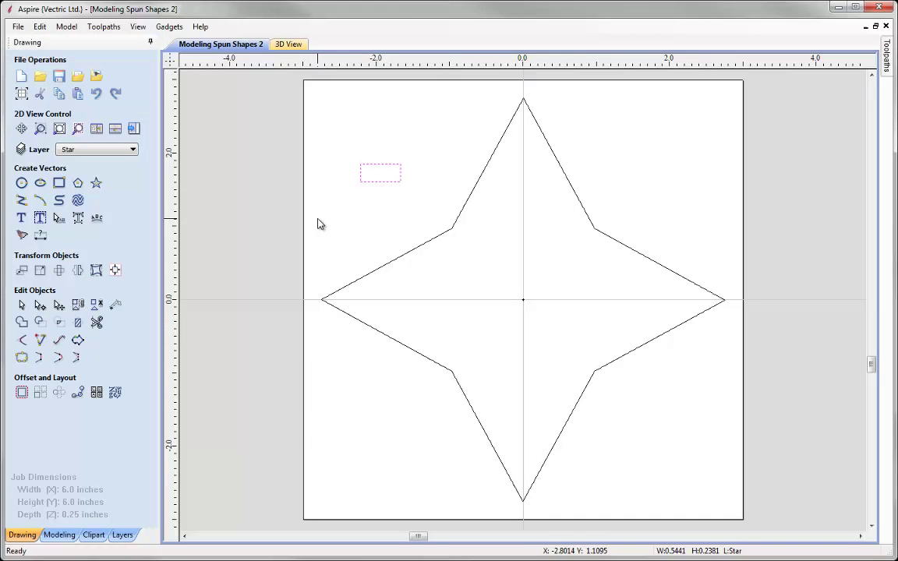
# - Cut the rectangle's bottom span and delete its top-left node, leaving a sloped line with a short drop
pyautogui.press('n')
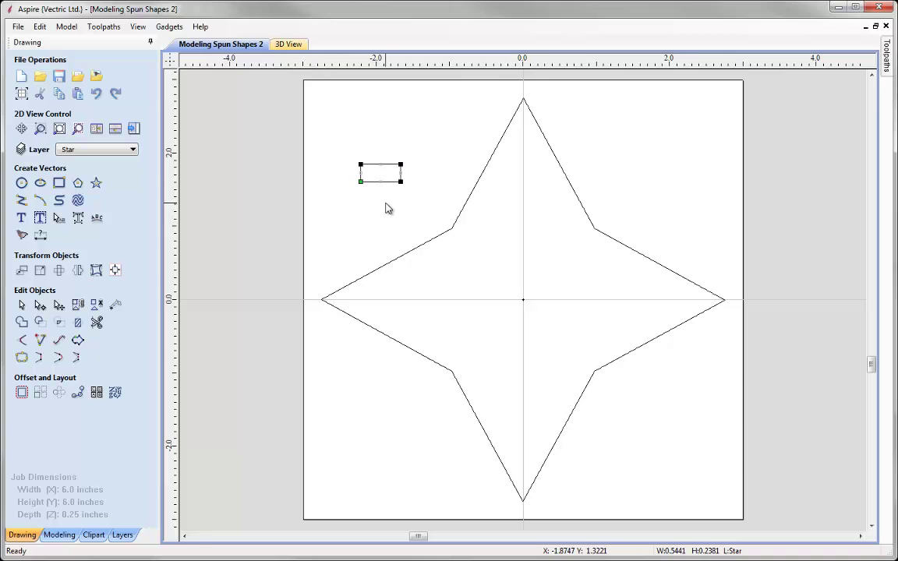
pyautogui.press('Delete')
pyautogui.rightClick(361, 164)
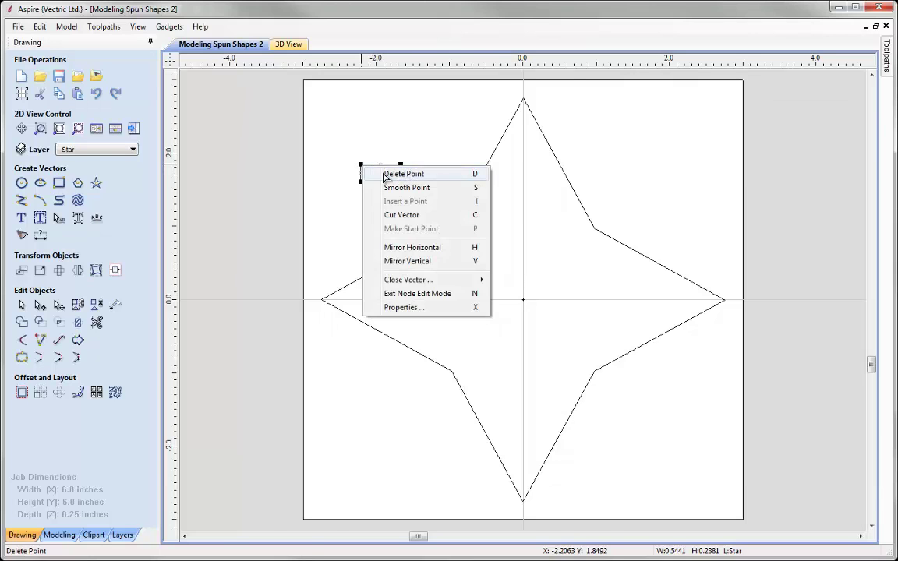
pyautogui.click(386, 174)
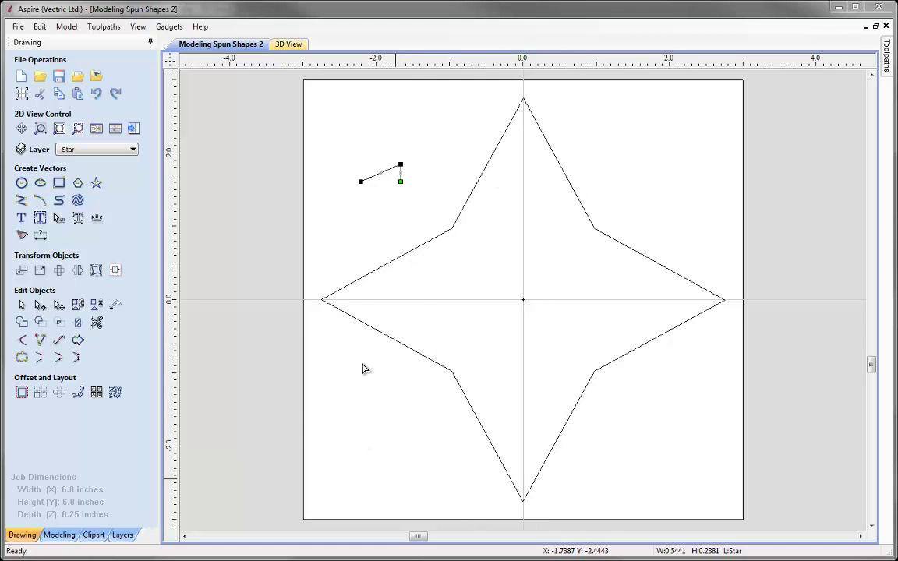
pyautogui.click(350, 248)
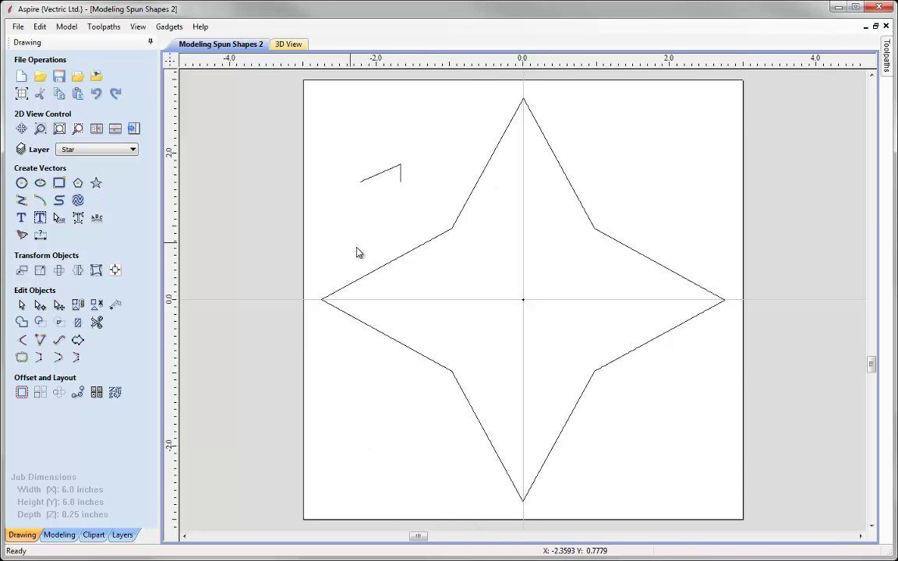
# - Start the Two Rail Sweep tool with the 2D and 3D views tiled side by side
pyautogui.click(61, 534)
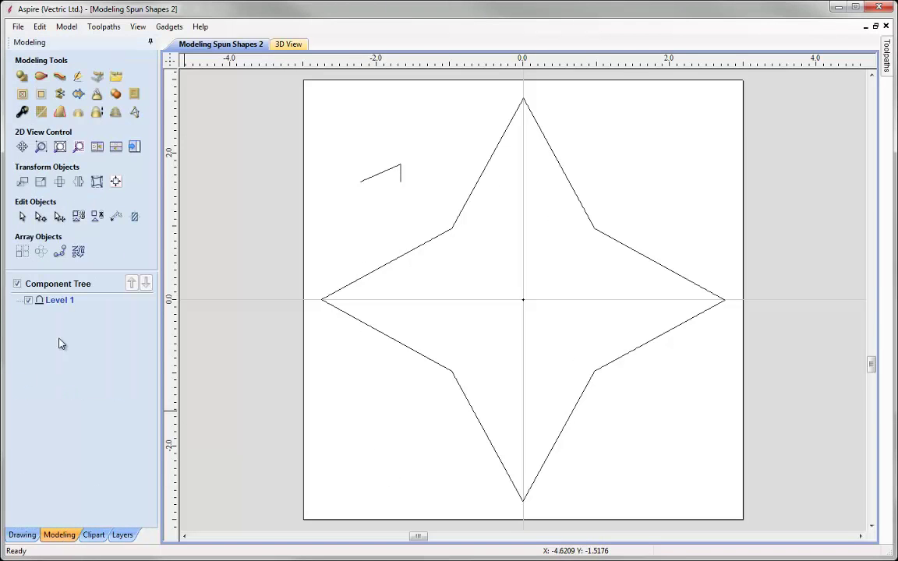
pyautogui.click(42, 78)
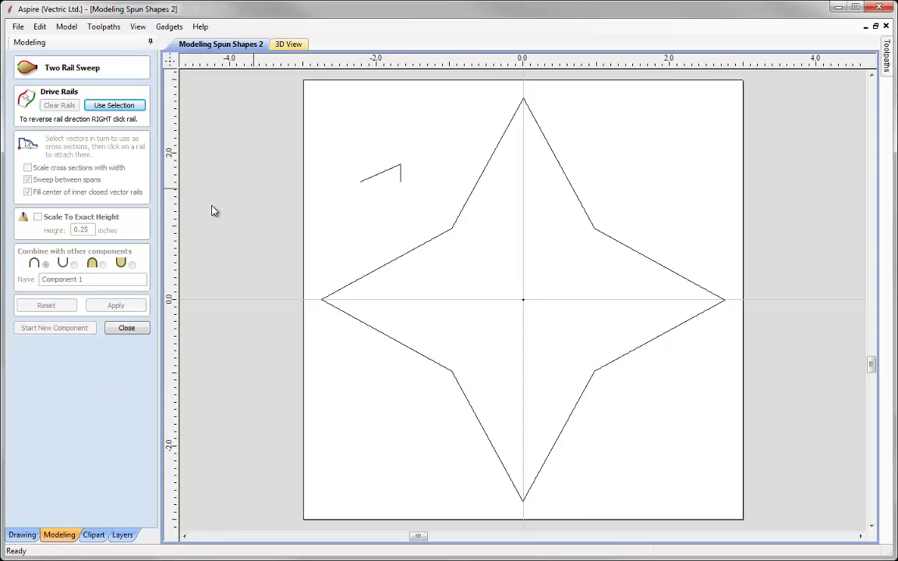
pyautogui.press('F4')
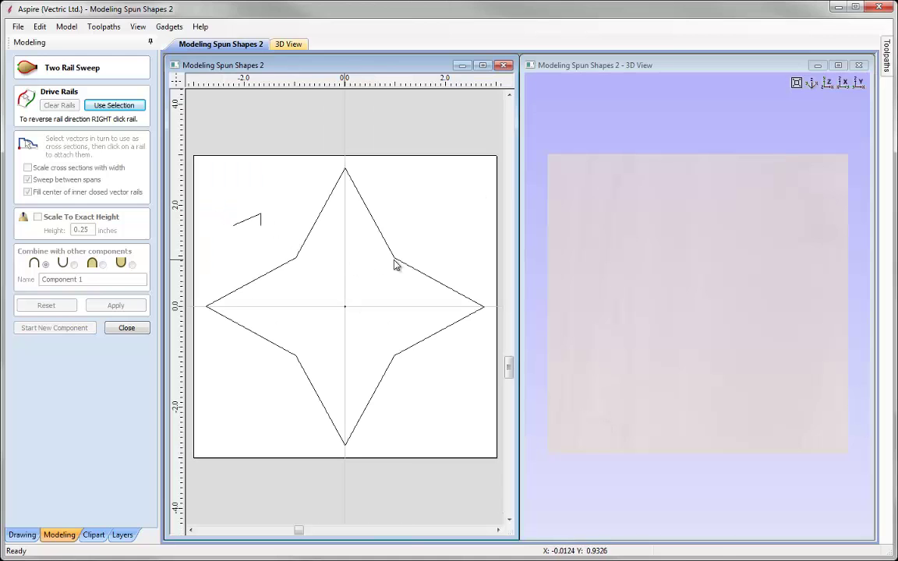
# - Set the large star and its tiny central copy as the two drive rails
pyautogui.click(294, 263)
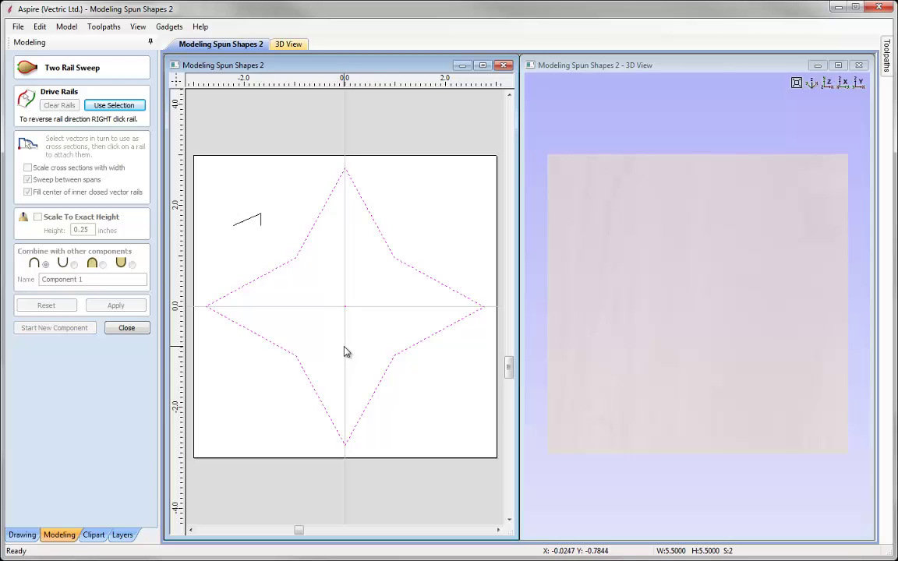
pyautogui.click(114, 106)
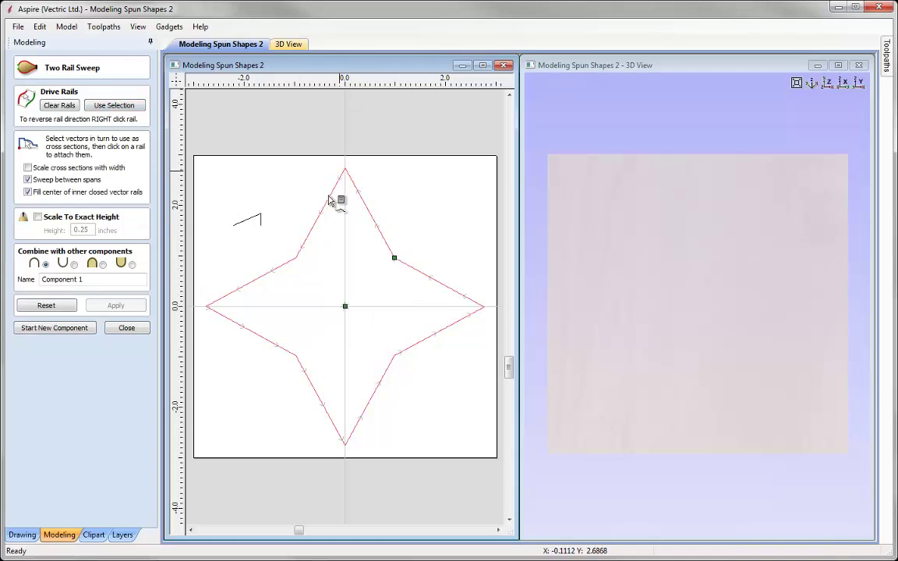
pyautogui.scroll(8, 343, 303)
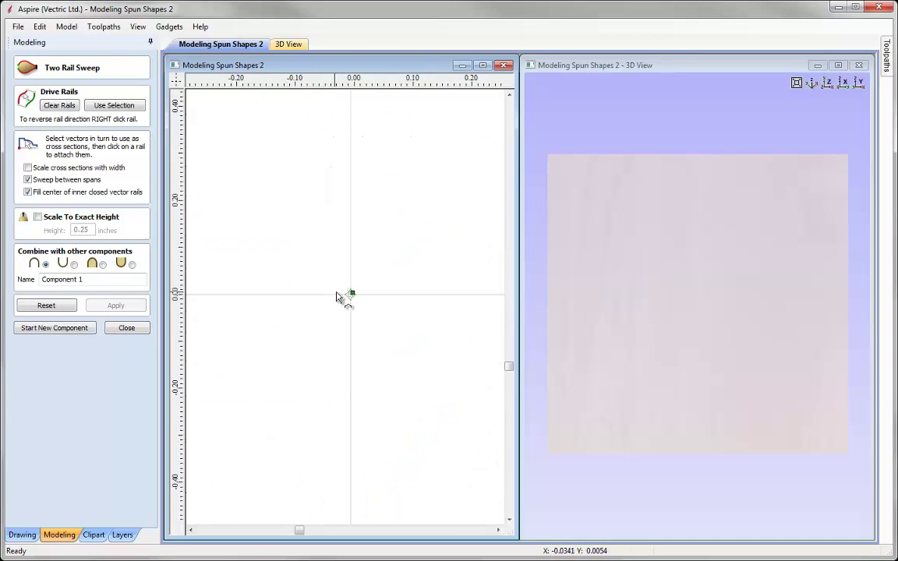
pyautogui.scroll(5, 339, 298)
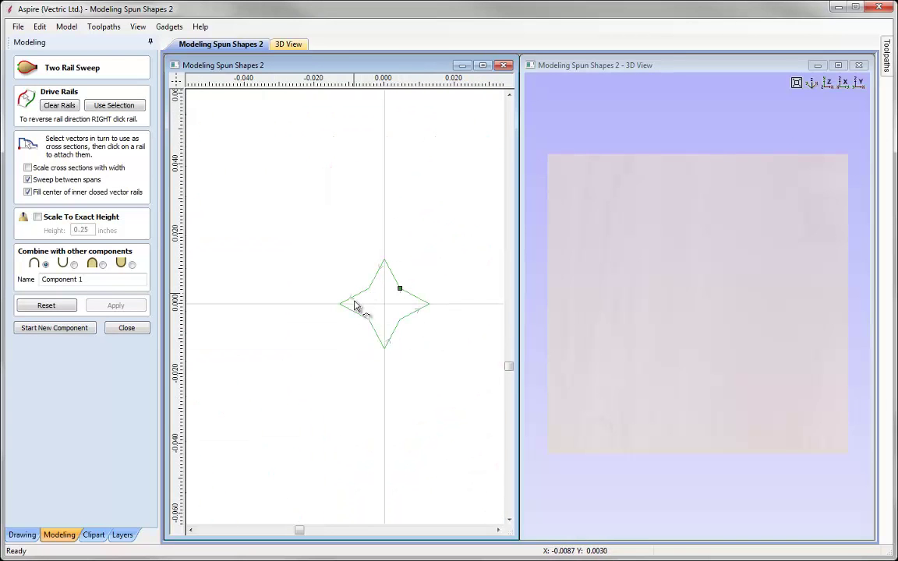
pyautogui.scroll(5, 355, 304)
pyautogui.scroll(-4, 356, 300)
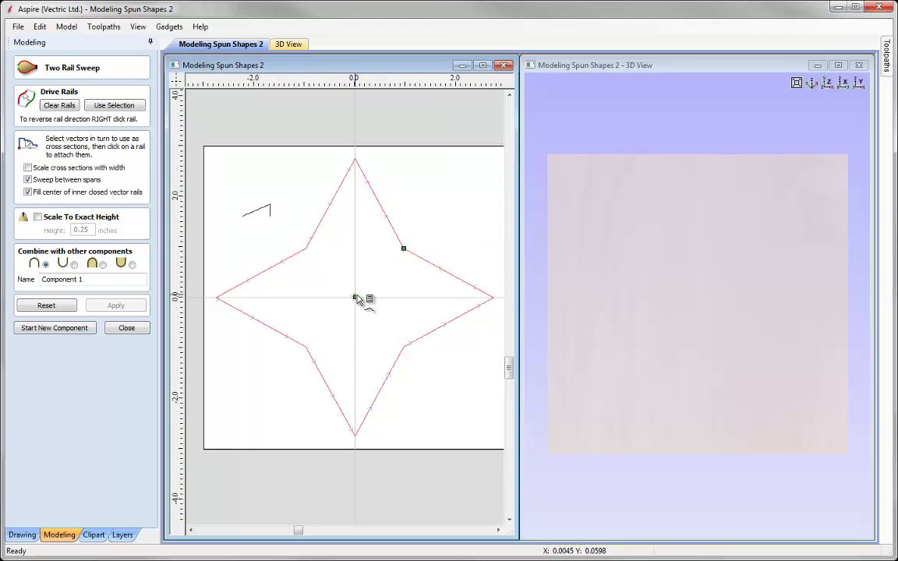
pyautogui.scroll(-1, 356, 299)
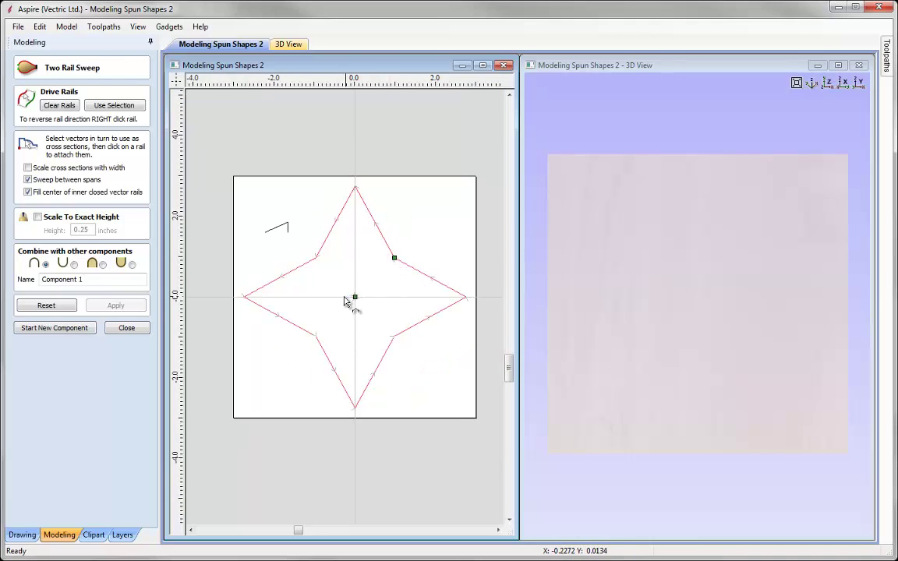
# - Attach the open profile as the cross section and add it to all rail nodes
pyautogui.click(279, 227)
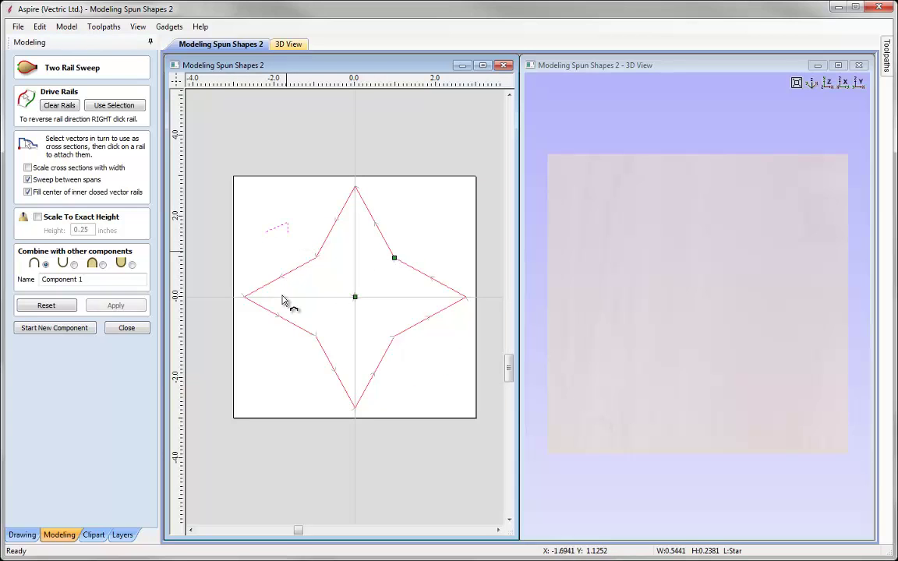
pyautogui.click(395, 260)
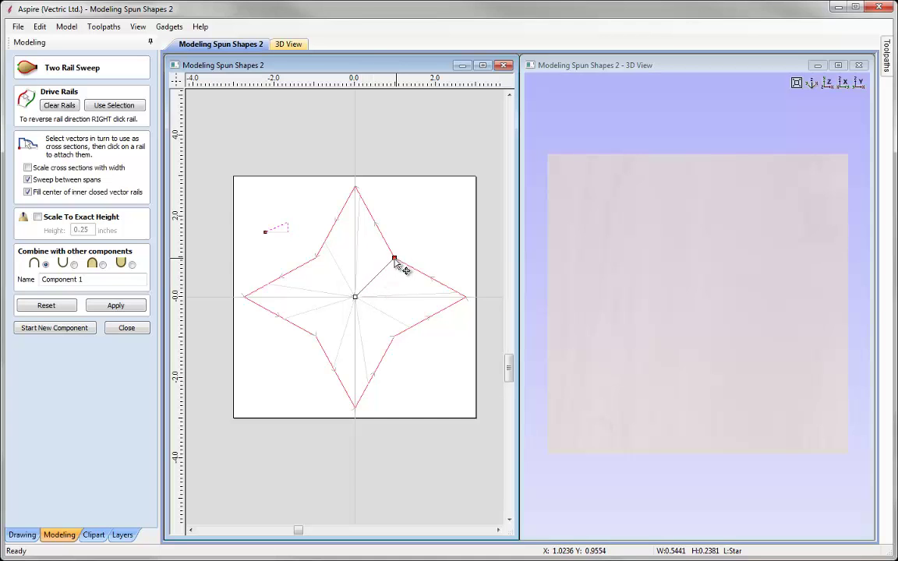
pyautogui.rightClick(395, 263)
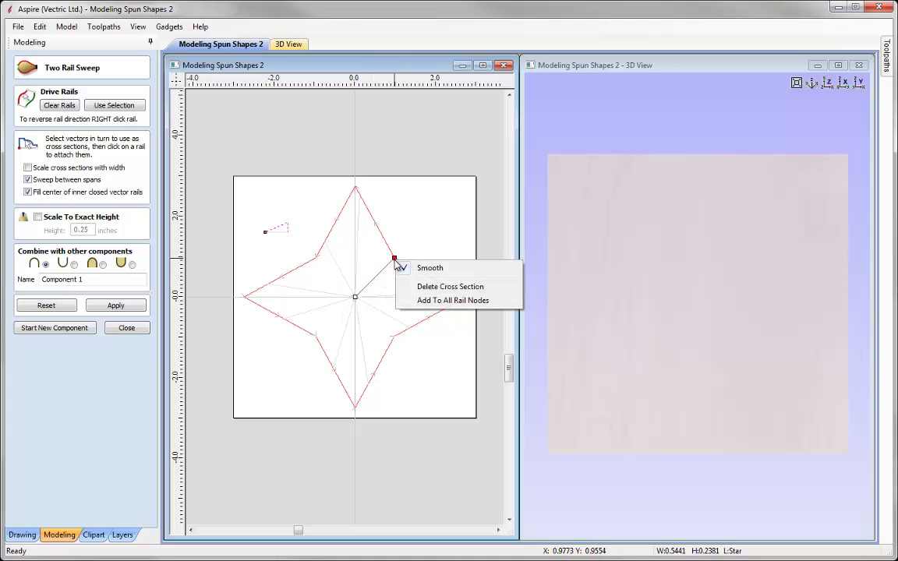
pyautogui.click(453, 301)
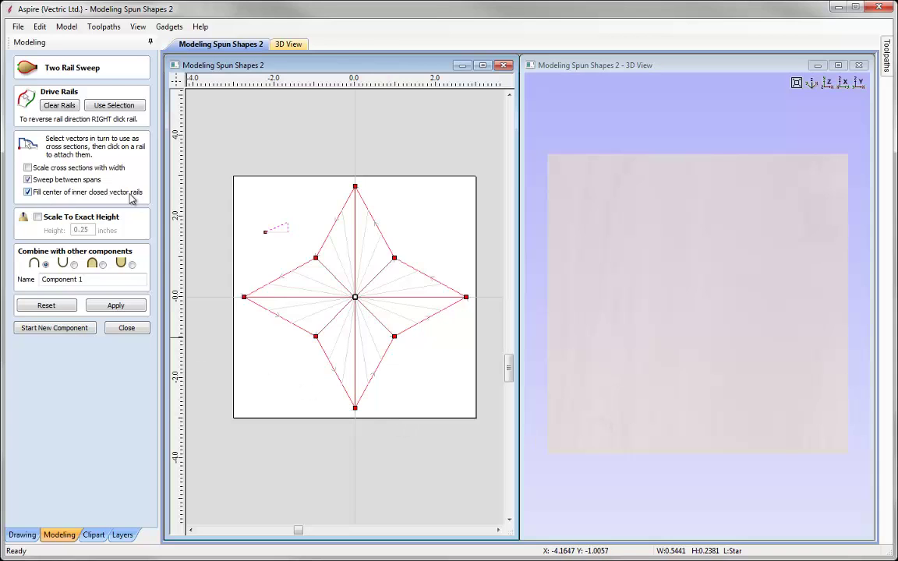
# - Apply the sweep to create the raised four-point star and tilt it in 3D
pyautogui.click(118, 307)
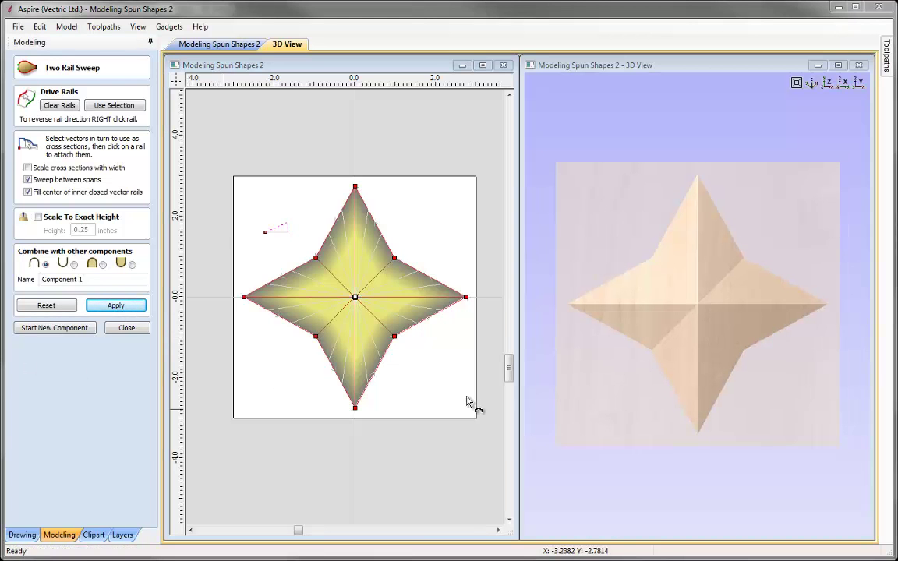
pyautogui.moveTo(688, 473); pyautogui.dragTo(671, 315)
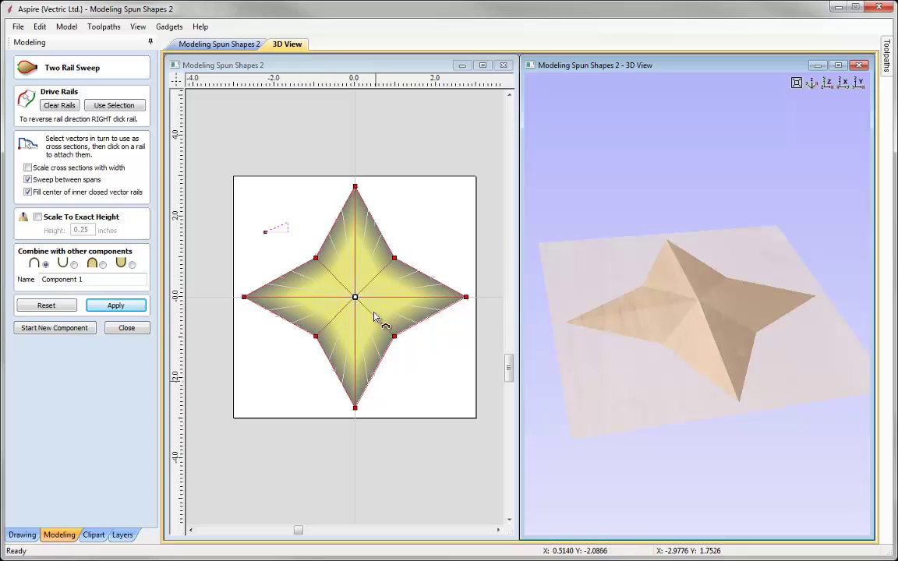
pyautogui.moveTo(657, 390); pyautogui.dragTo(642, 325)
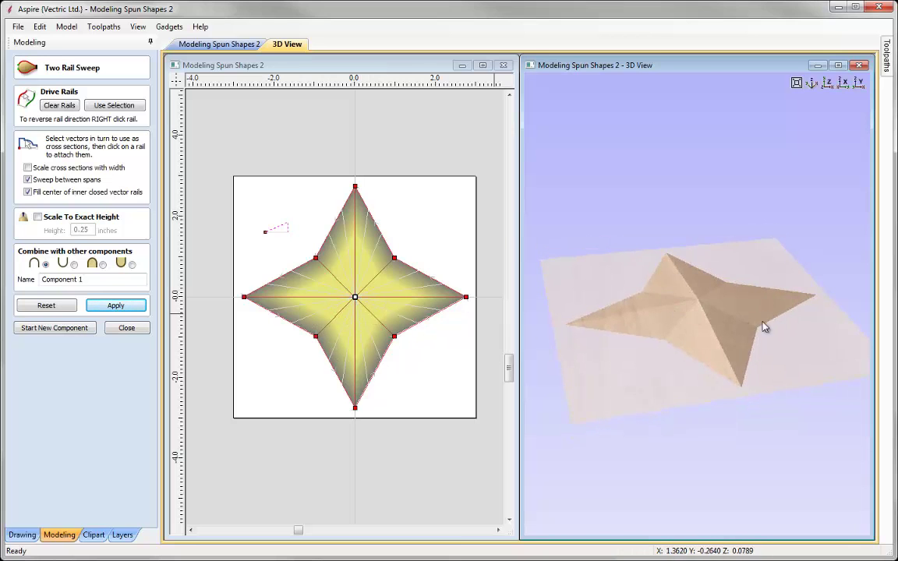
pyautogui.moveTo(764, 328); pyautogui.dragTo(765, 390)
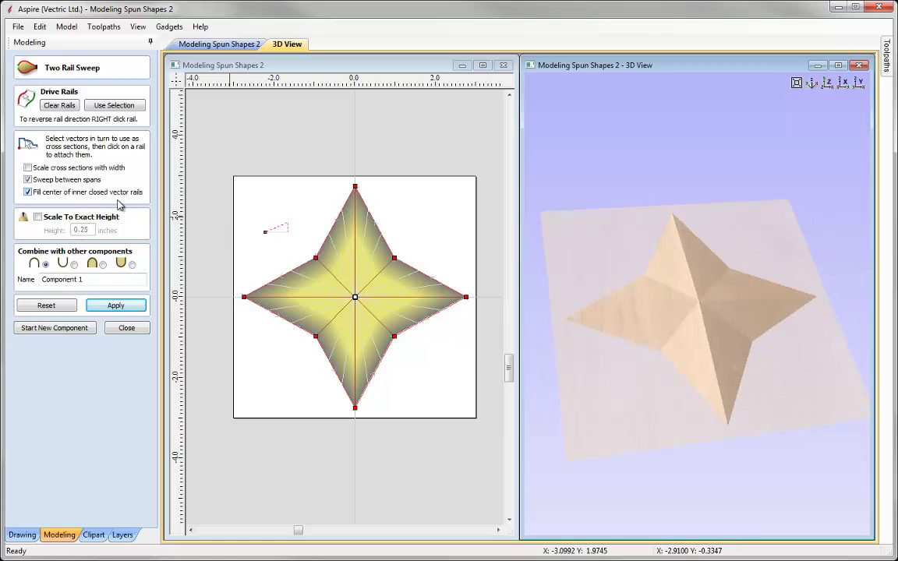
# - Orbit and zoom around the star's peak, then reset to the top-down view
pyautogui.scroll(6, 718, 299)
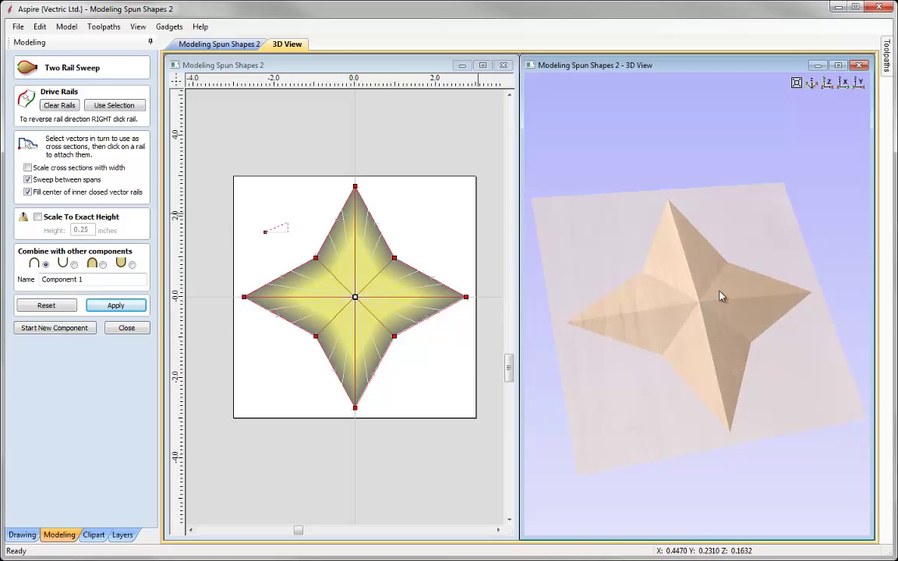
pyautogui.scroll(1, 717, 301)
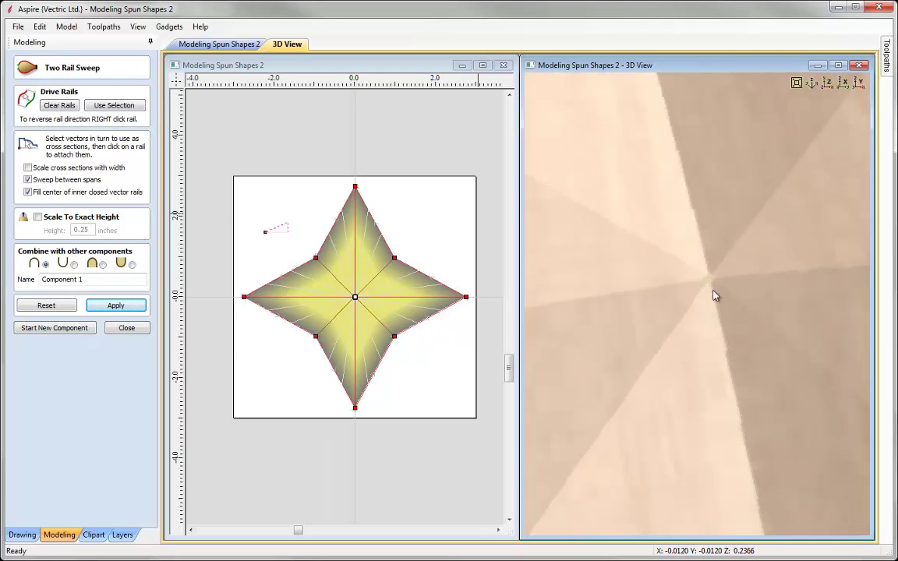
pyautogui.moveTo(714, 295); pyautogui.dragTo(775, 266)
pyautogui.scroll(-3, 698, 267)
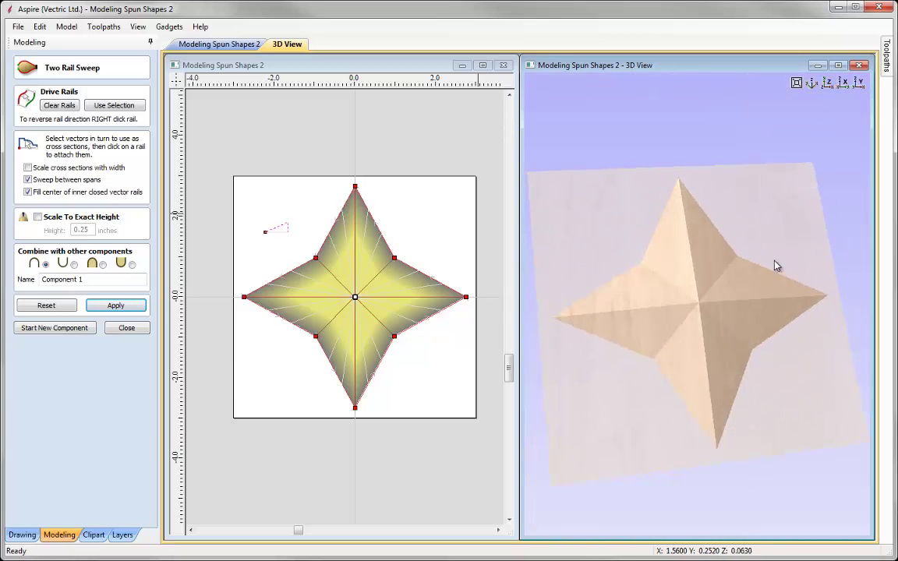
pyautogui.moveTo(688, 362); pyautogui.dragTo(746, 232)
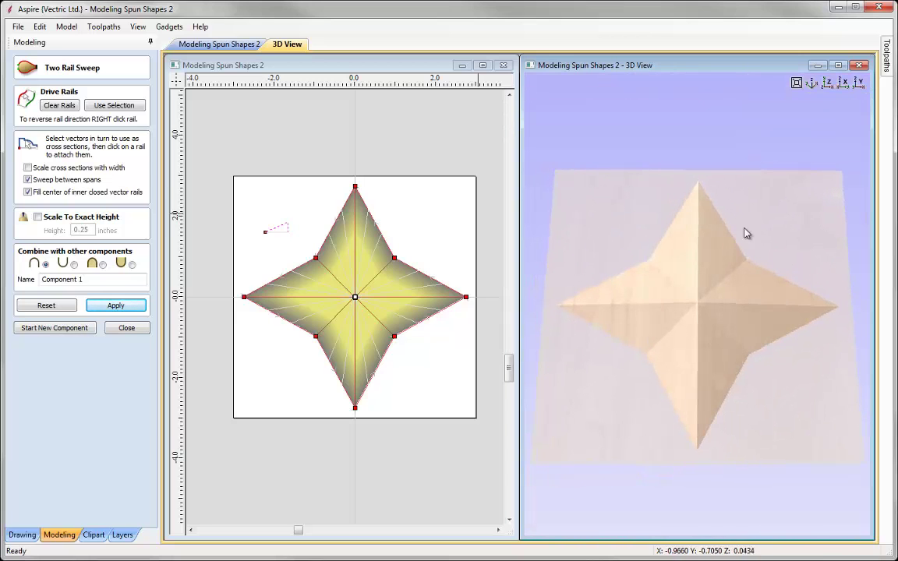
pyautogui.click(827, 83)
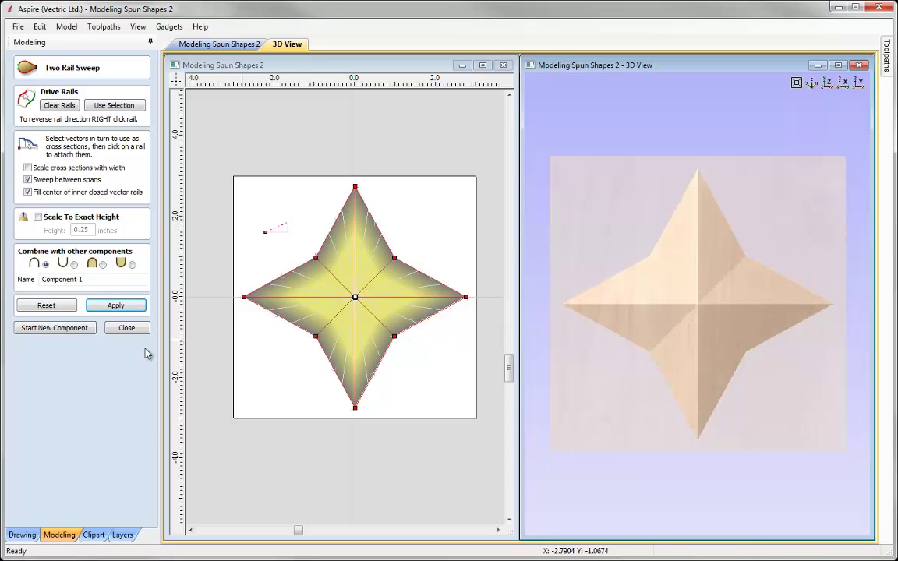
# - Close the sweep, hide Component 1 and the Star layer, and make Star 2 visible and active
pyautogui.click(126, 328)
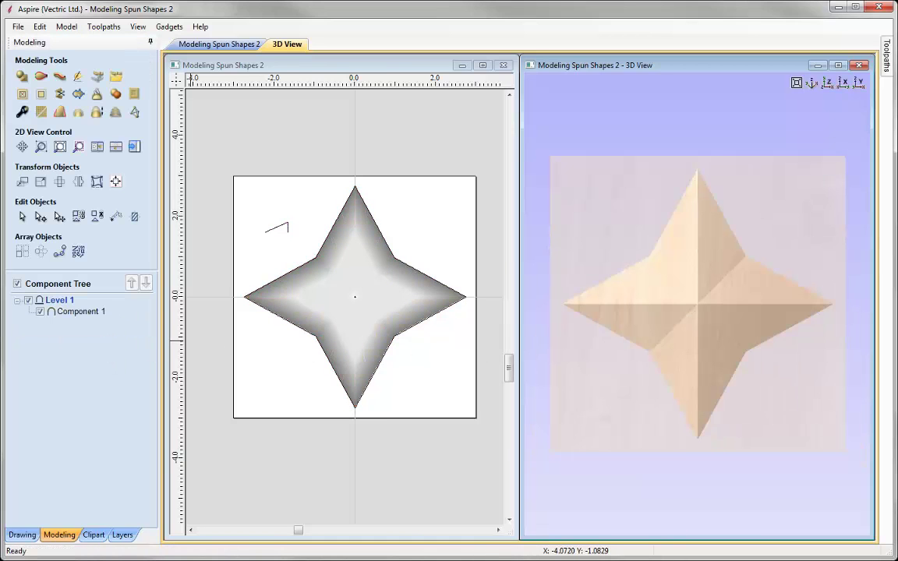
pyautogui.click(40, 312)
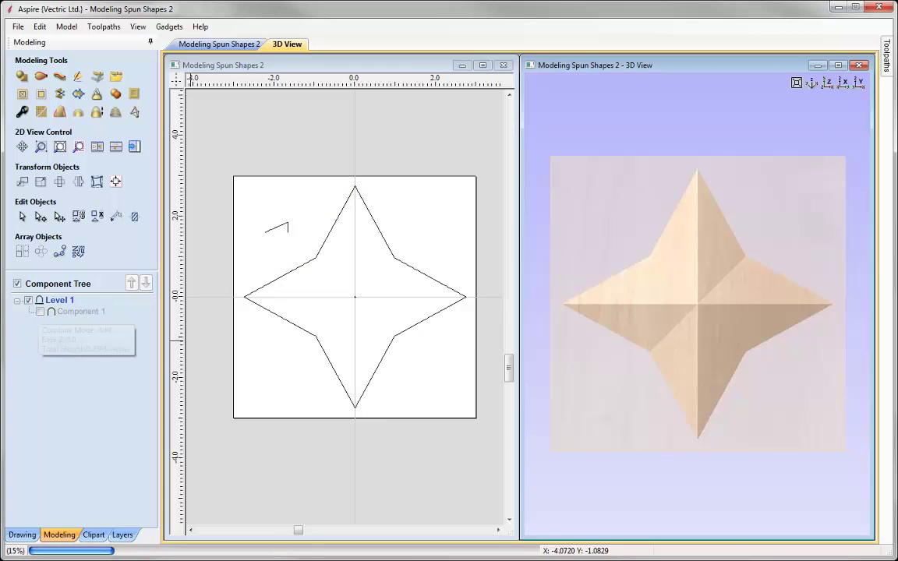
pyautogui.click(122, 535)
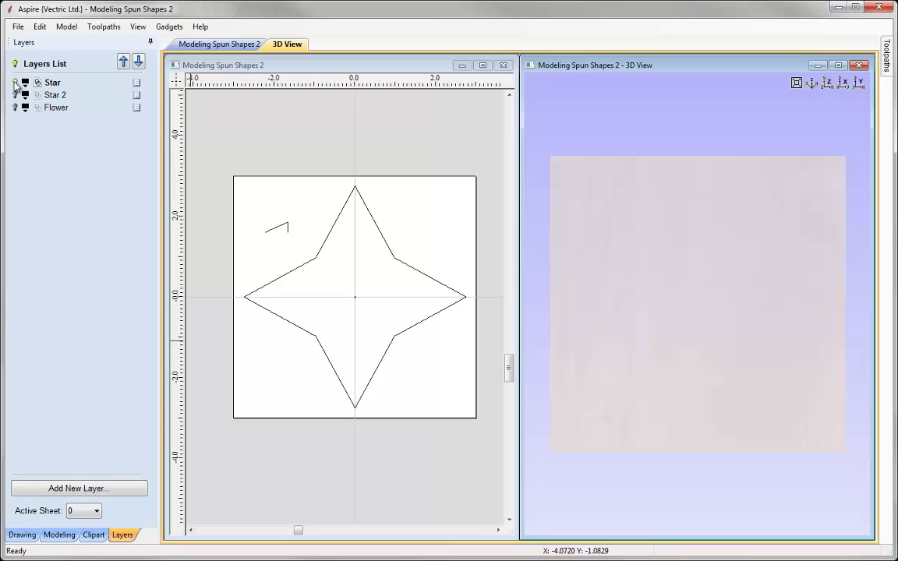
pyautogui.click(15, 82)
pyautogui.click(15, 95)
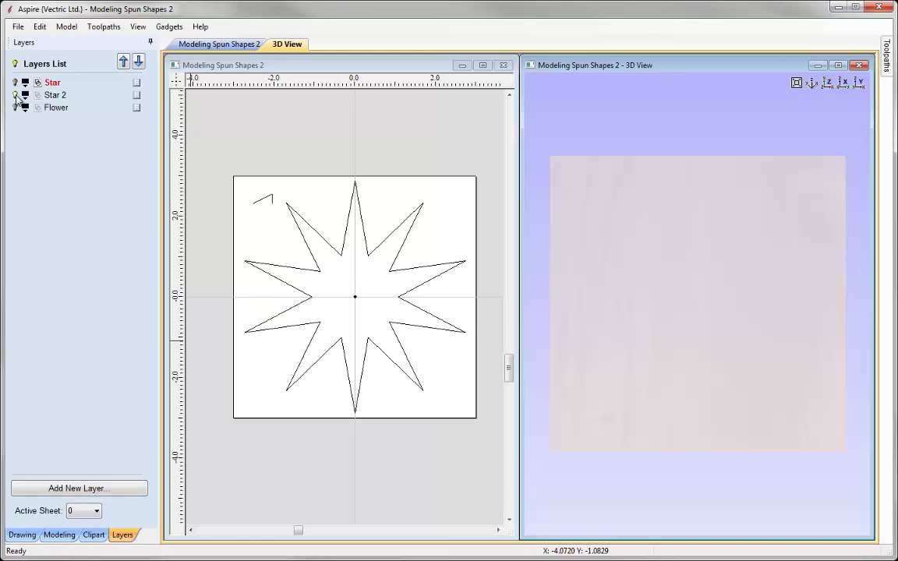
pyautogui.click(60, 96)
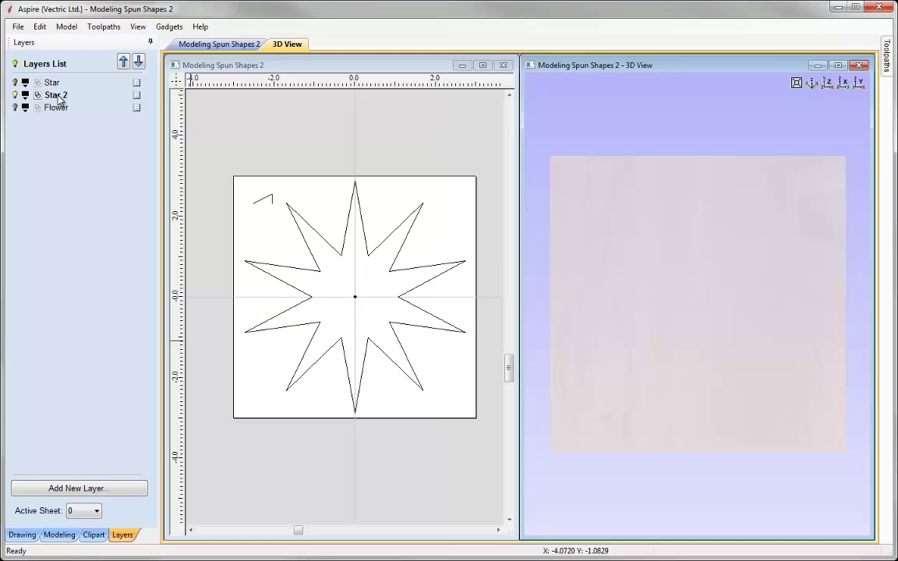
pyautogui.click(60, 534)
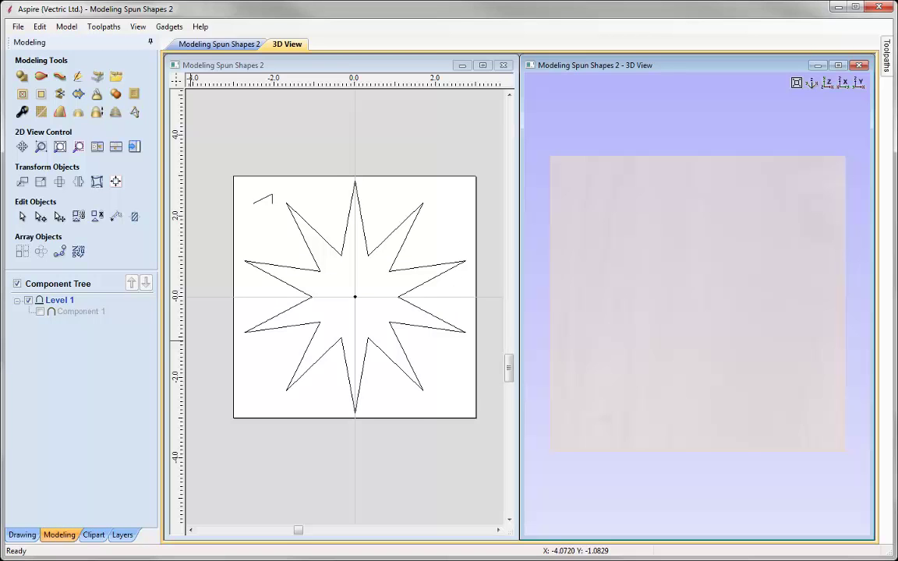
# - Sweep the small profile along the selected ten-point star rails and apply the result
pyautogui.click(295, 274)
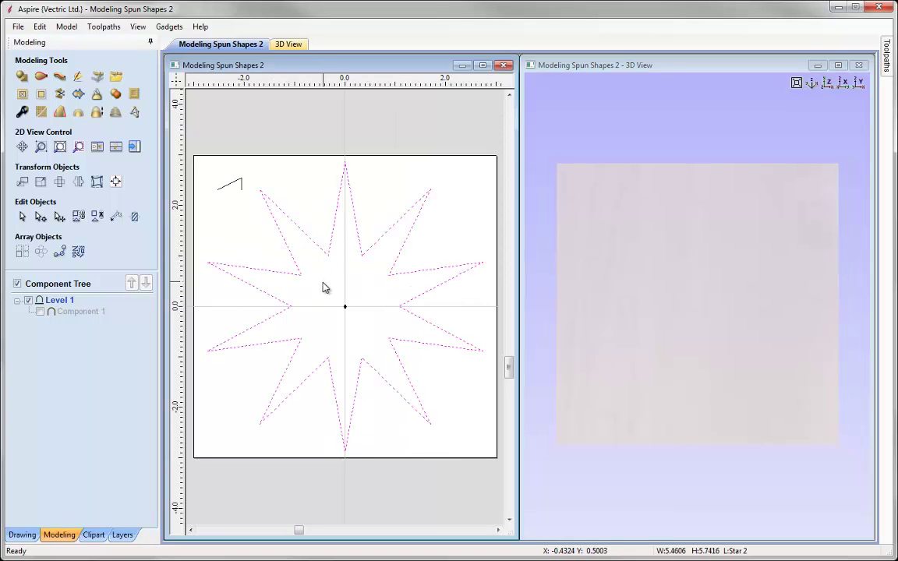
pyautogui.scroll(10, 295, 311)
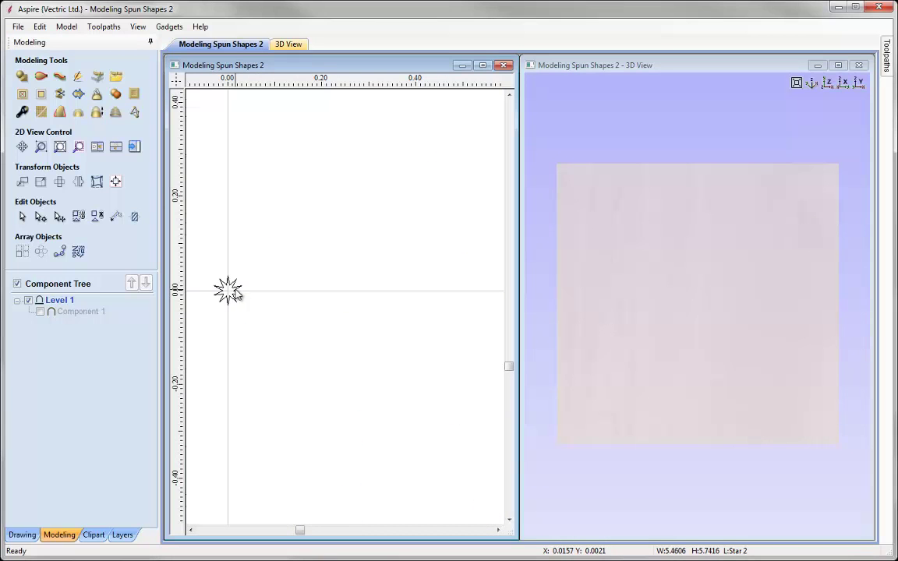
pyautogui.scroll(-8, 255, 294)
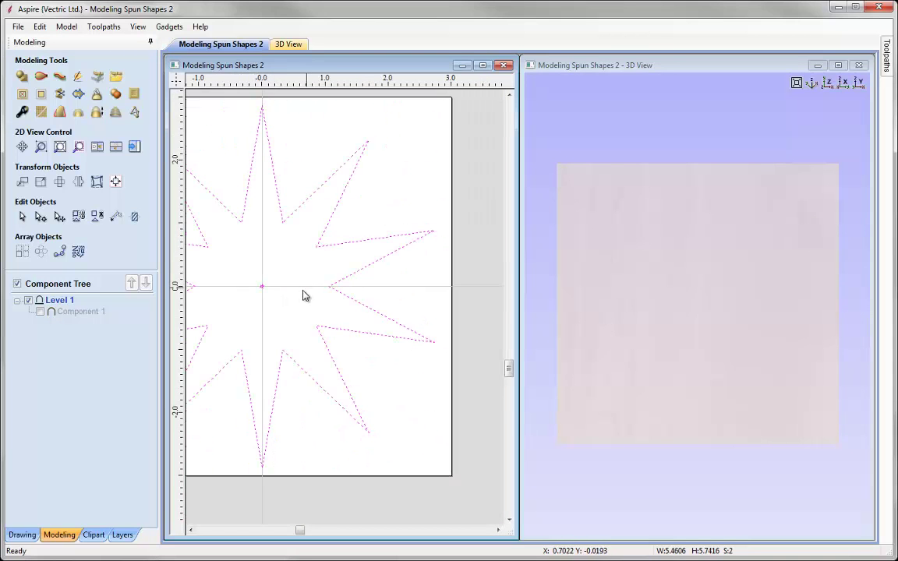
pyautogui.click(60, 93)
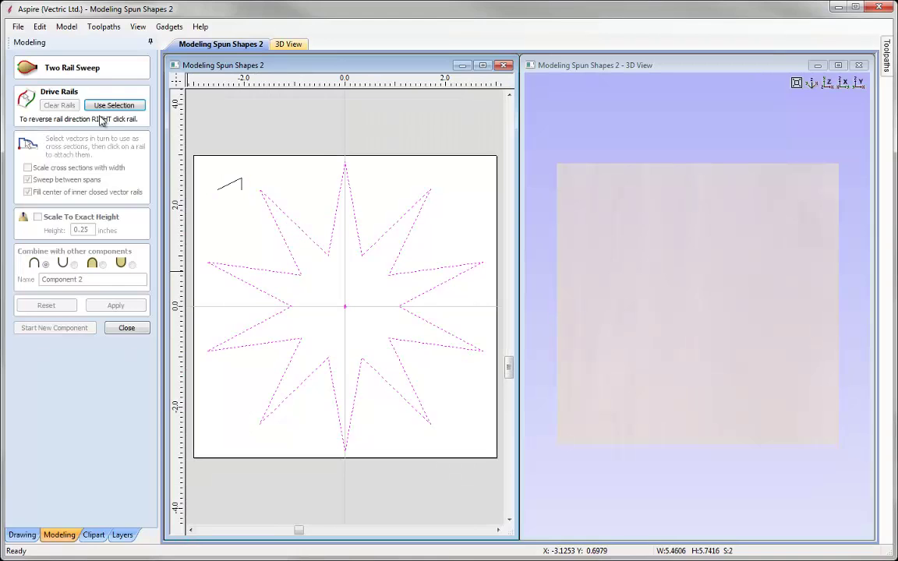
pyautogui.click(117, 106)
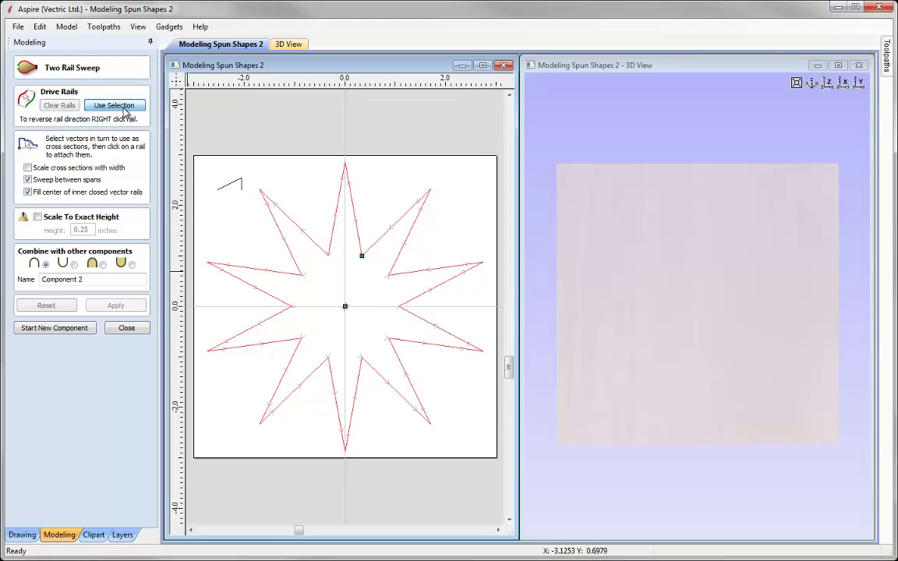
pyautogui.click(227, 193)
pyautogui.click(115, 306)
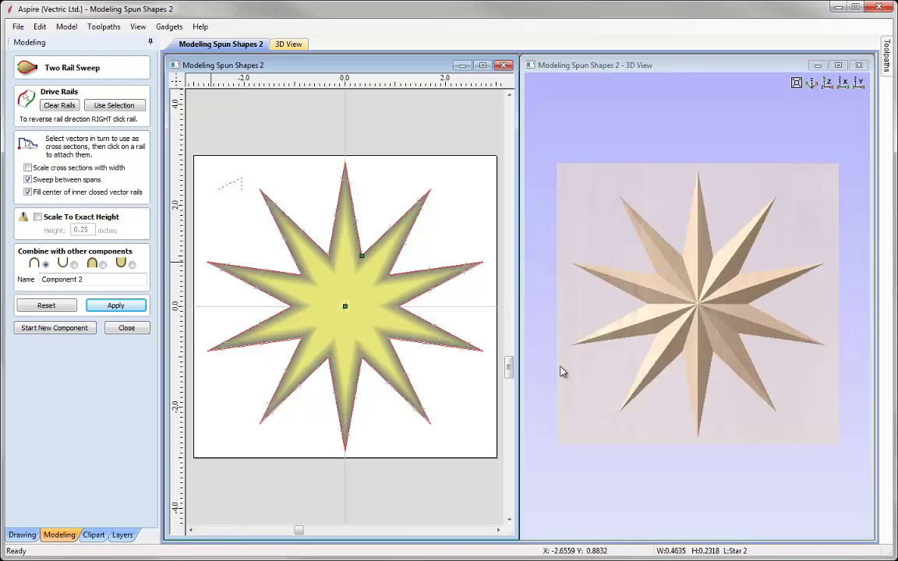
# - Orbit and zoom the 3D view to inspect the ten-point star's ridges and central peak
pyautogui.moveTo(716, 463)
pyautogui.mouseDown()
pyautogui.moveTo(761, 339)
pyautogui.moveTo(667, 410)
pyautogui.moveTo(680, 369)
pyautogui.mouseUp()
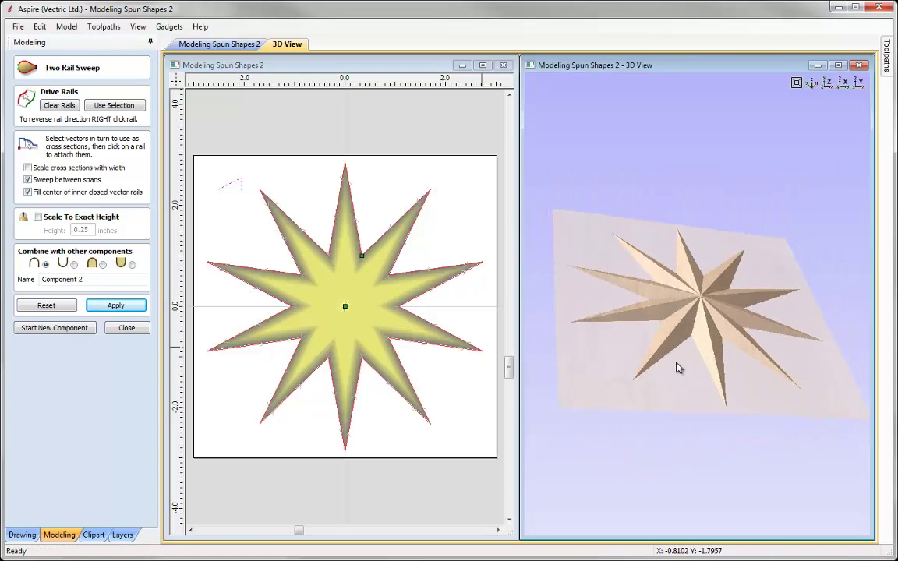
pyautogui.scroll(5, 761, 316)
pyautogui.moveTo(689, 311); pyautogui.dragTo(608, 375)
pyautogui.scroll(-5, 777, 363)
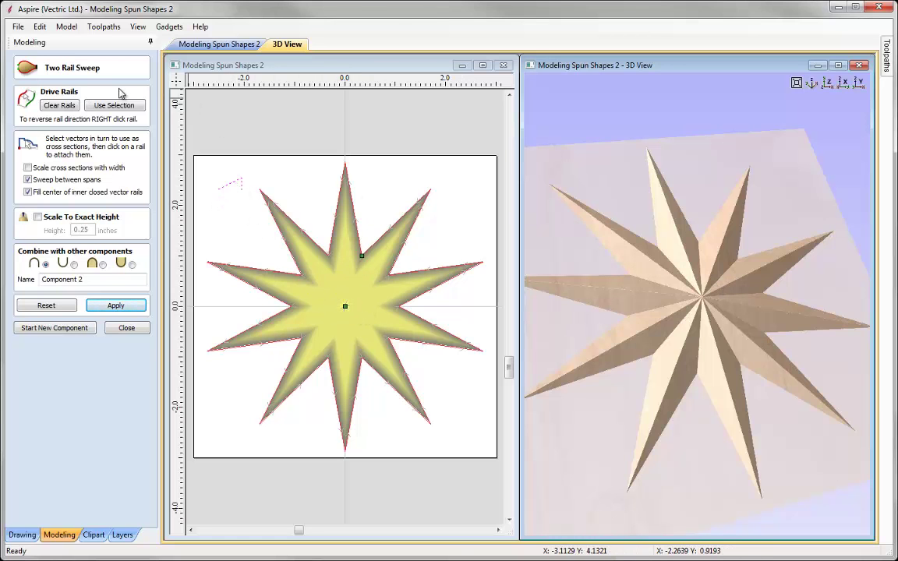
pyautogui.moveTo(661, 283); pyautogui.dragTo(678, 347)
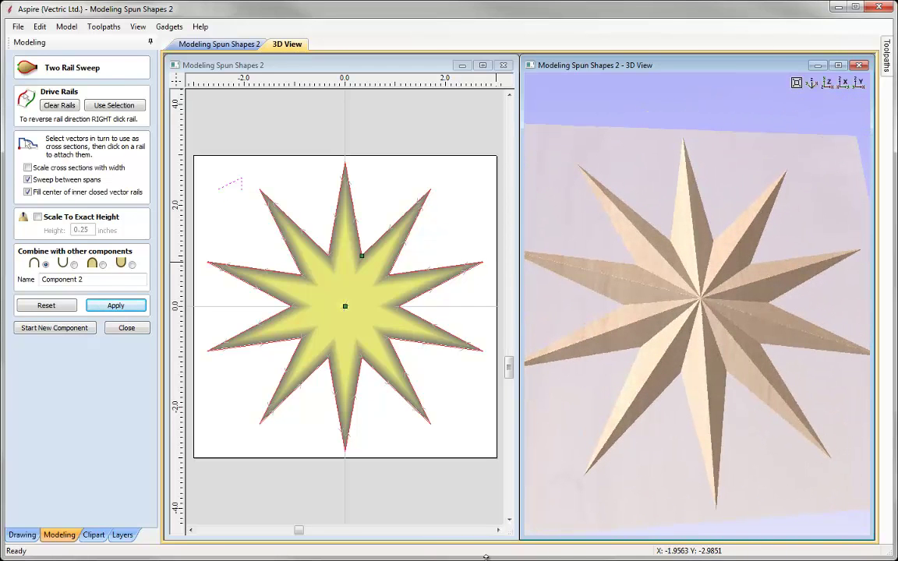
# - Close the sweep, hide Component 2, switch from Star 2 to the Flower layer, and reset the 3D view
pyautogui.click(127, 328)
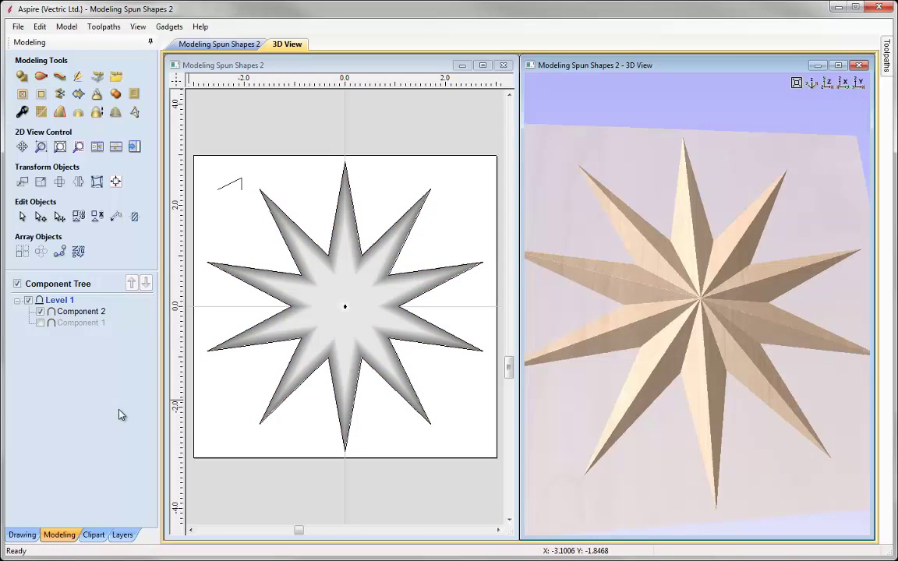
pyautogui.click(41, 311)
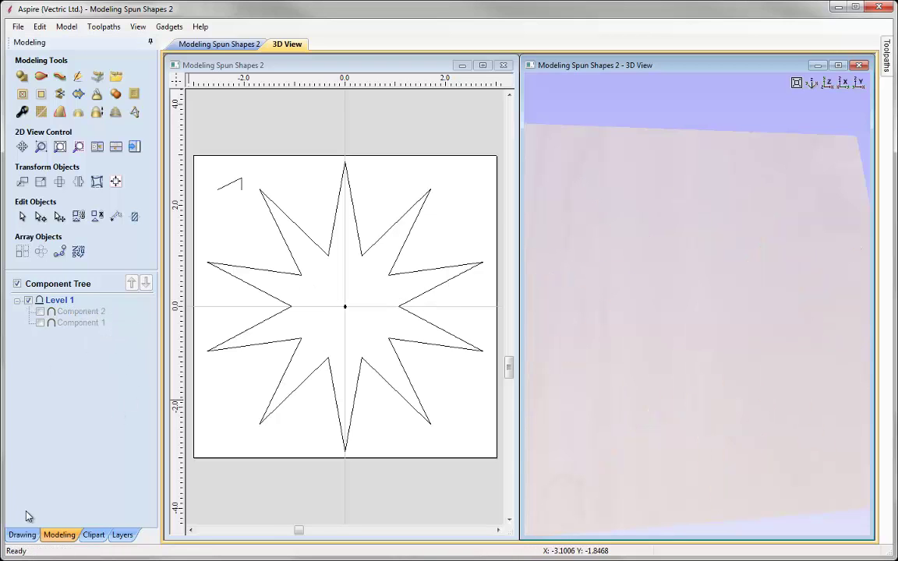
pyautogui.click(125, 534)
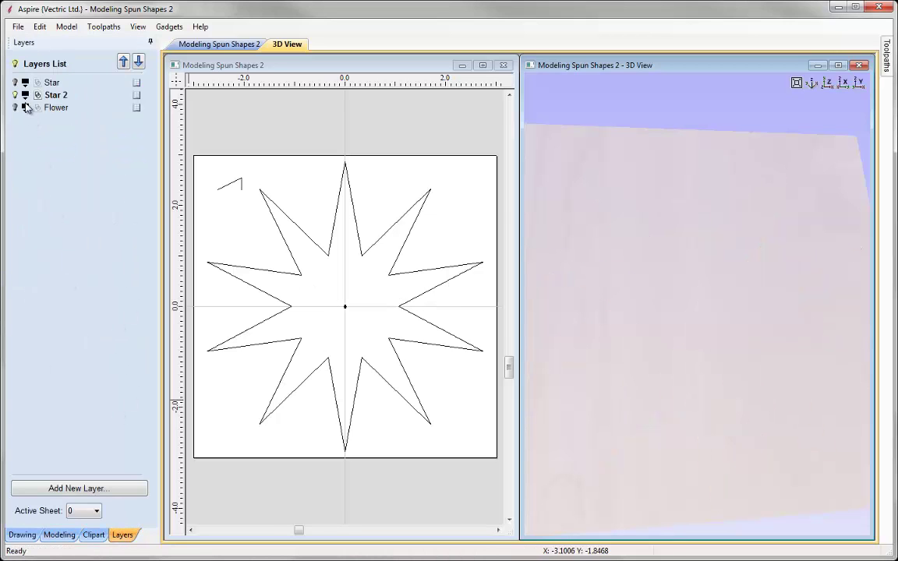
pyautogui.click(23, 107)
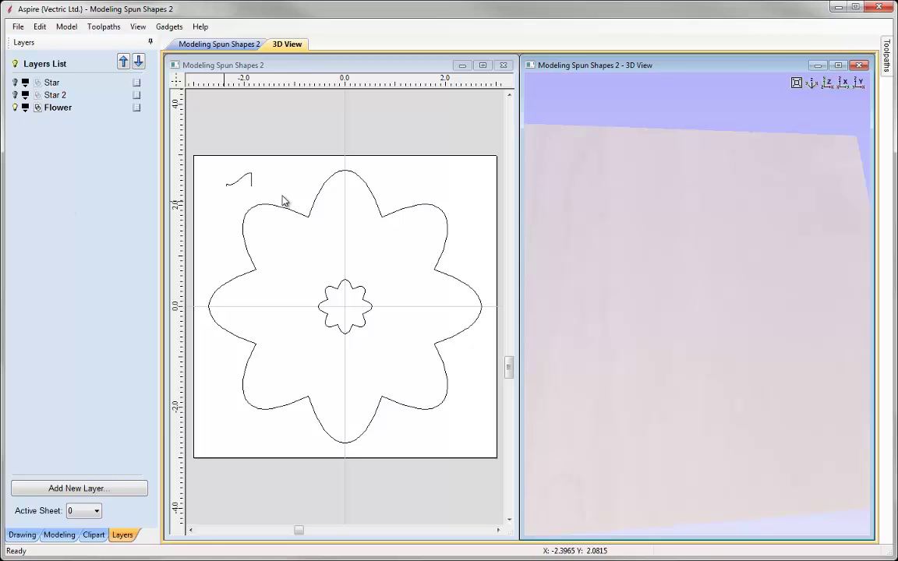
pyautogui.click(828, 81)
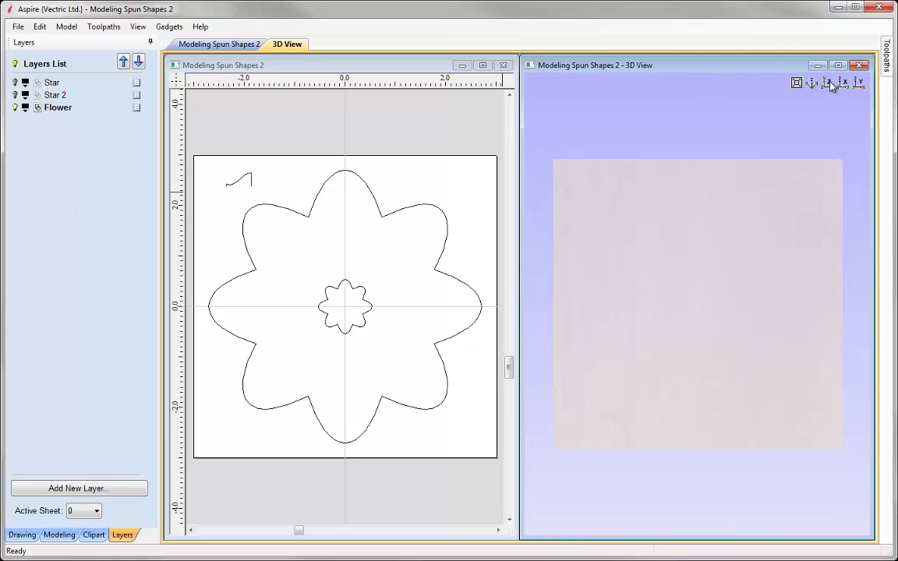
pyautogui.click(58, 535)
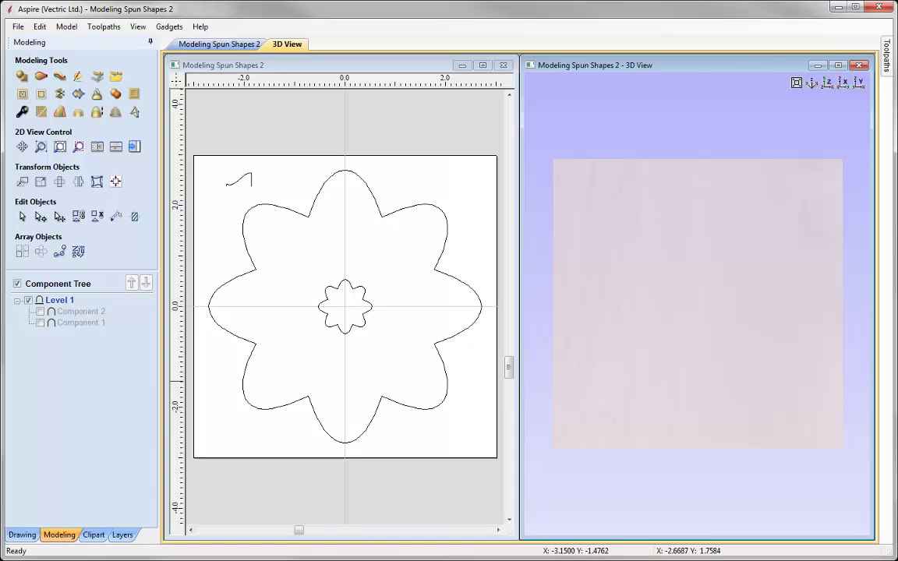
pyautogui.click(214, 162)
# - Select the large flower and the small inner flower together, then zoom to the whole job
pyautogui.click(316, 196)
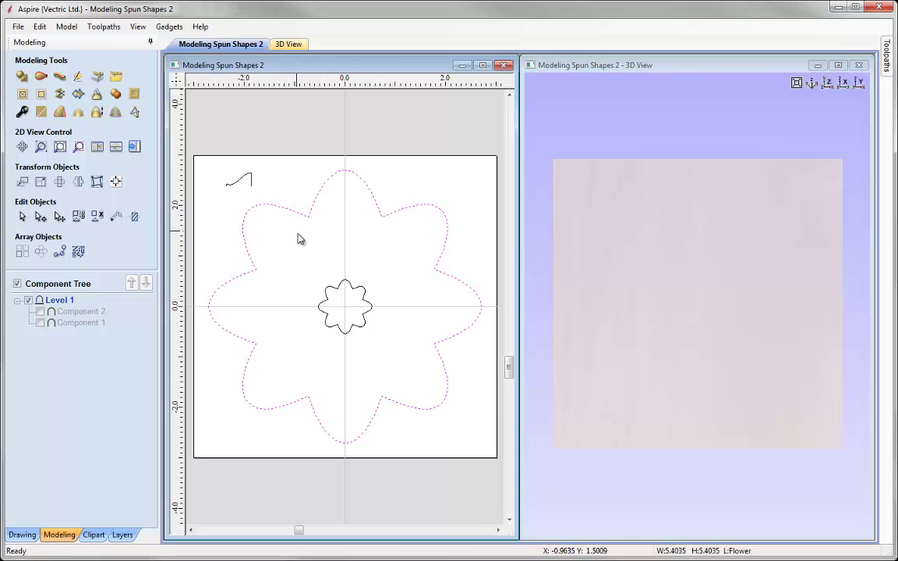
pyautogui.keyDown('shift'); pyautogui.click(348, 289); pyautogui.keyUp('shift')
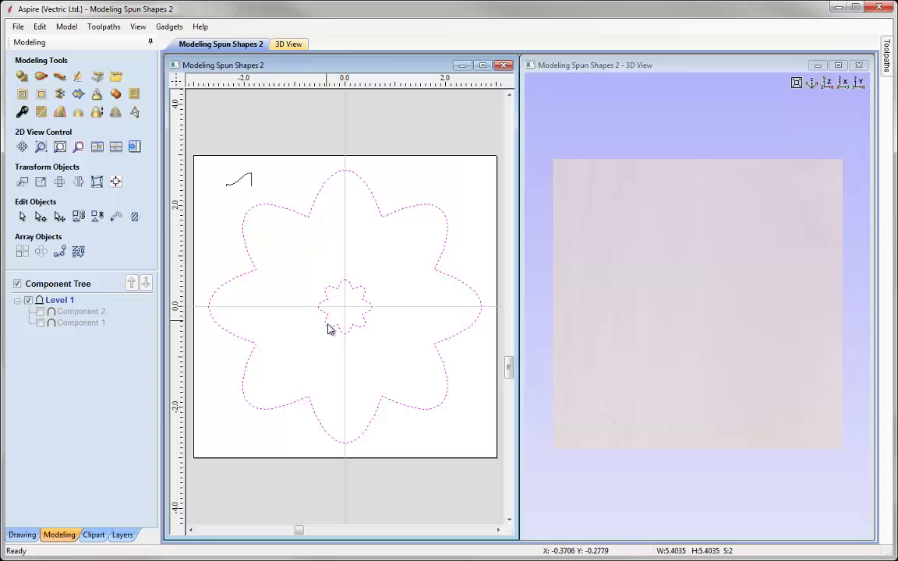
pyautogui.scroll(6, 267, 194)
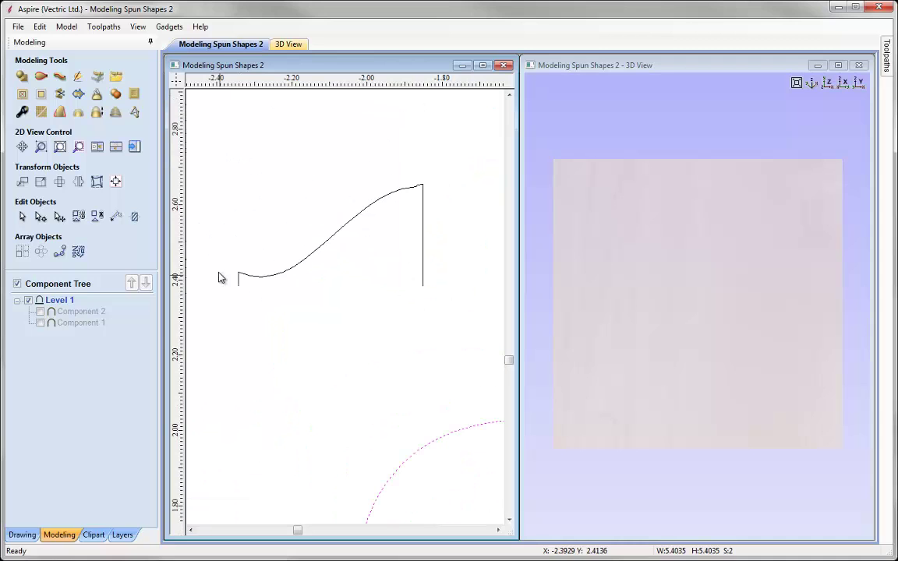
pyautogui.scroll(5, 421, 179)
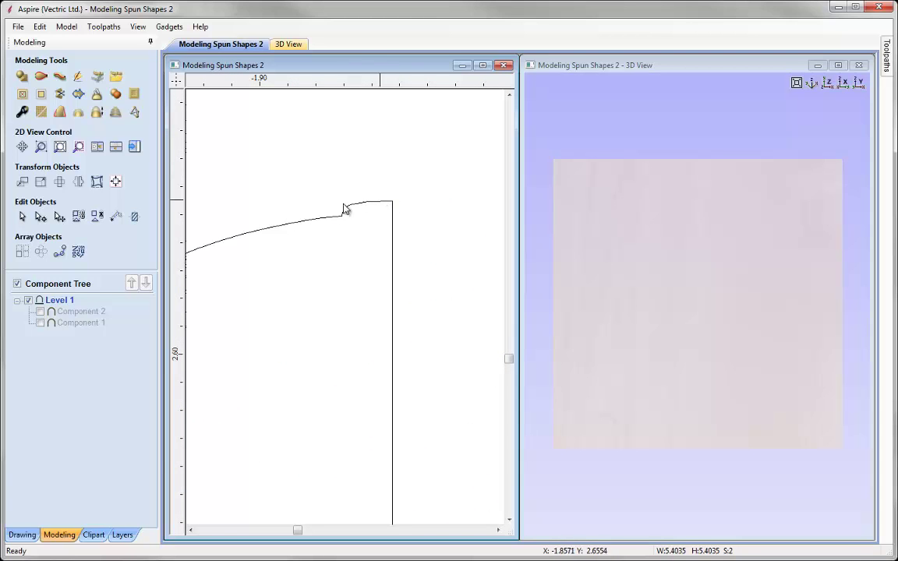
pyautogui.scroll(-2, 347, 211)
pyautogui.press('F3')
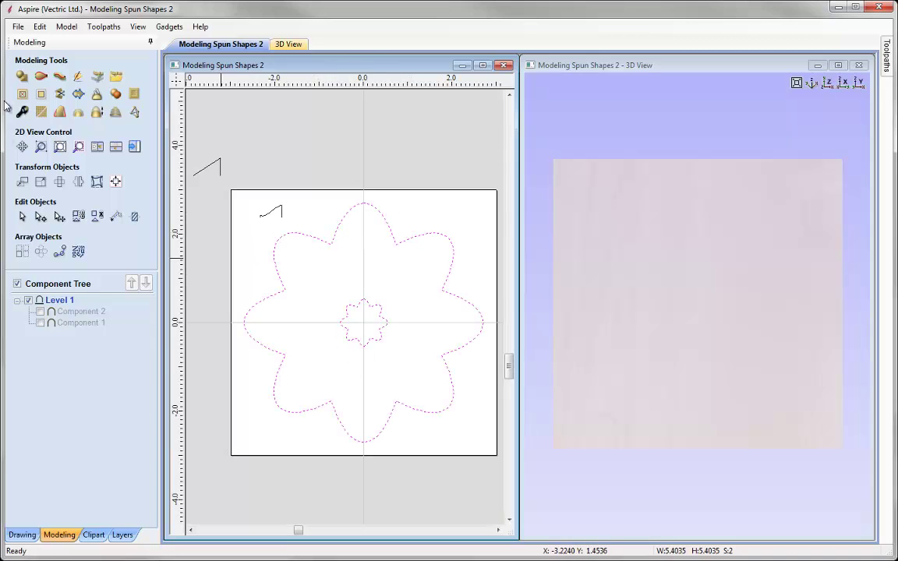
# - Build a Two Rail Sweep with the two flower outlines as rails and the small curve as cross section
pyautogui.click(40, 76)
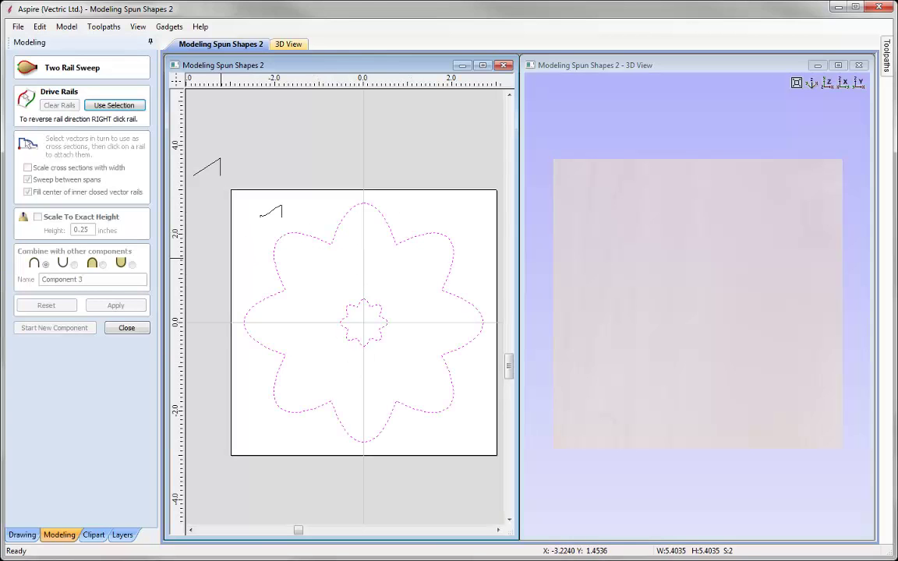
pyautogui.click(128, 106)
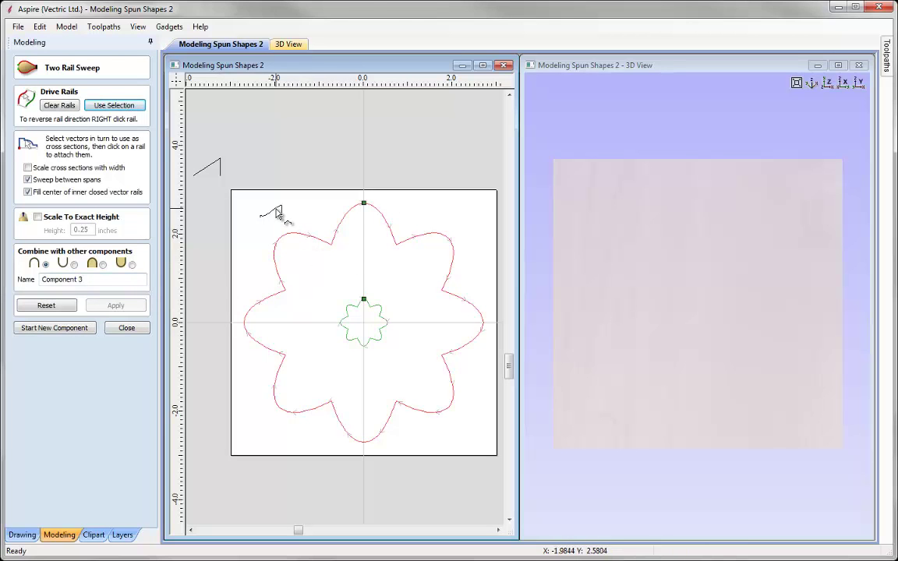
pyautogui.click(266, 219)
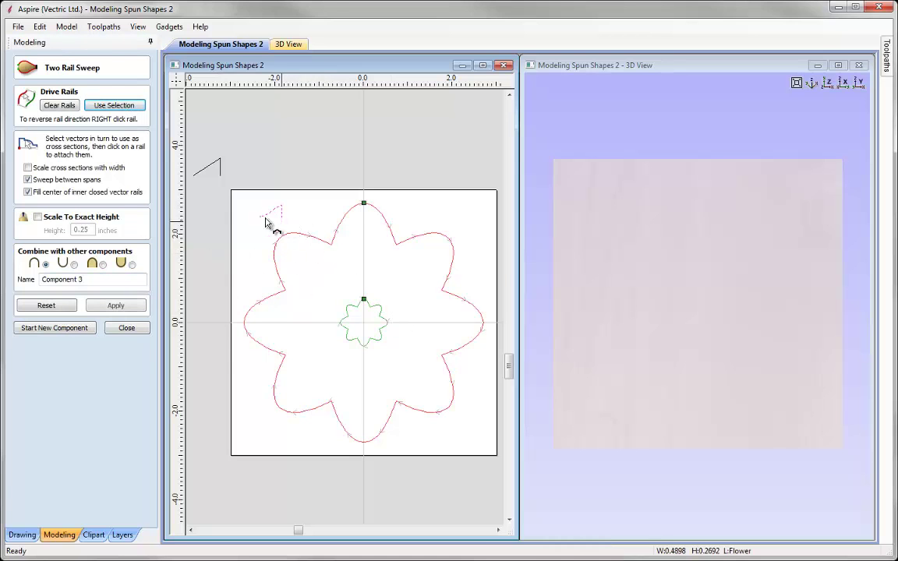
pyautogui.click(116, 304)
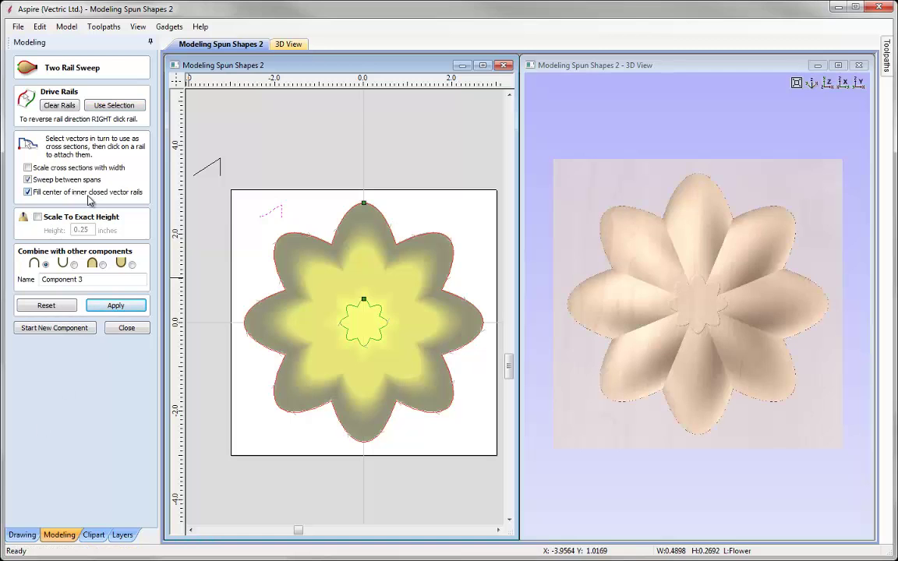
# - Orbit and zoom around the eight-petal flower, then maximize the 3D View to fill the window
pyautogui.moveTo(821, 391); pyautogui.dragTo(746, 380)
pyautogui.scroll(5, 746, 381)
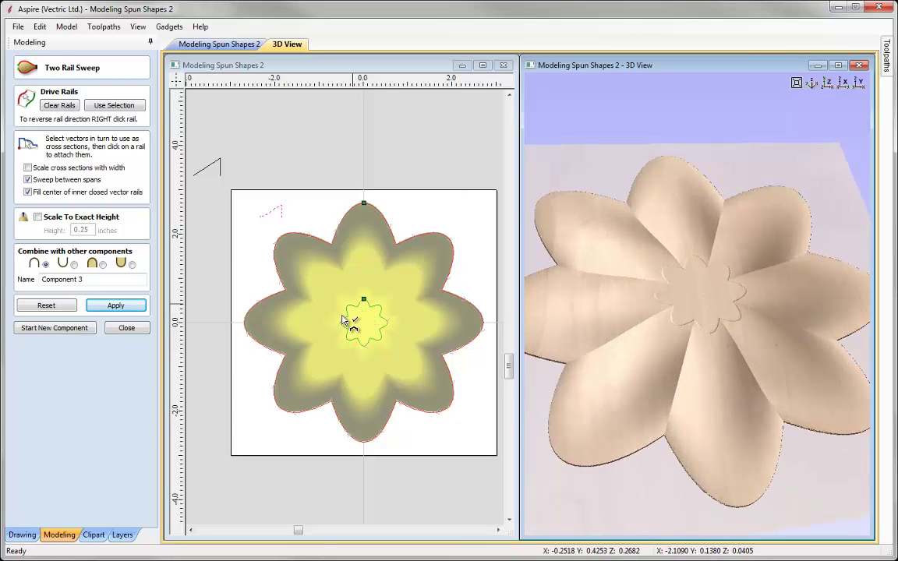
pyautogui.moveTo(734, 316); pyautogui.dragTo(753, 304)
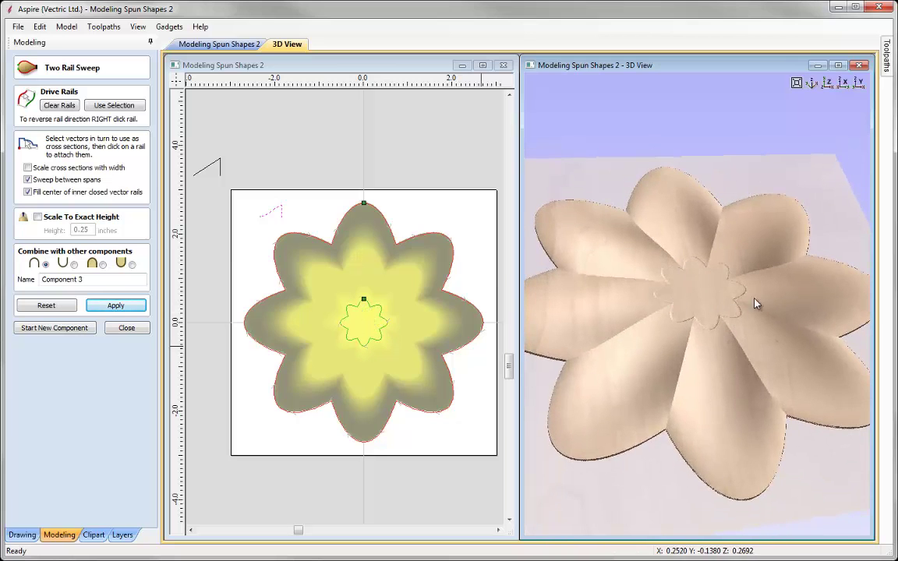
pyautogui.moveTo(508, 363); pyautogui.dragTo(507, 360)
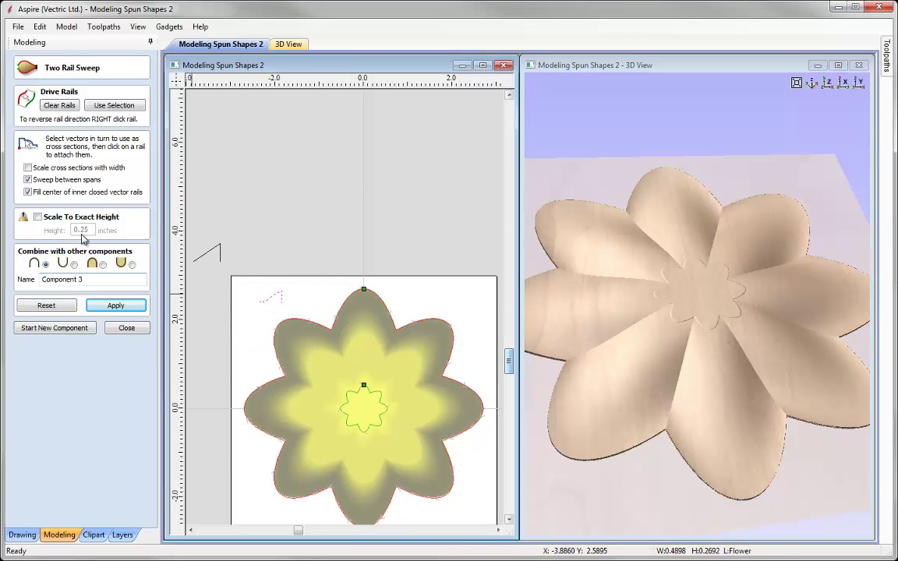
pyautogui.scroll(10, 265, 294)
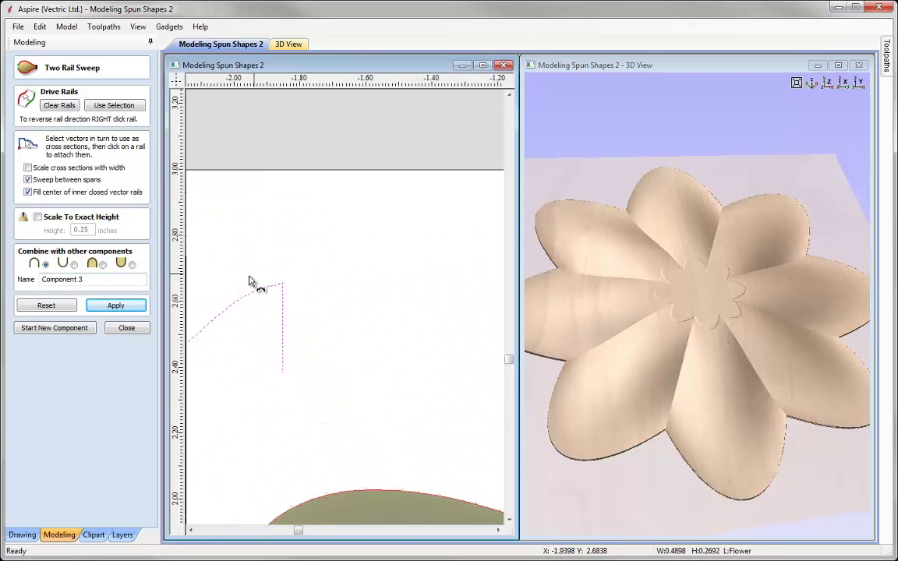
pyautogui.scroll(1, 341, 301)
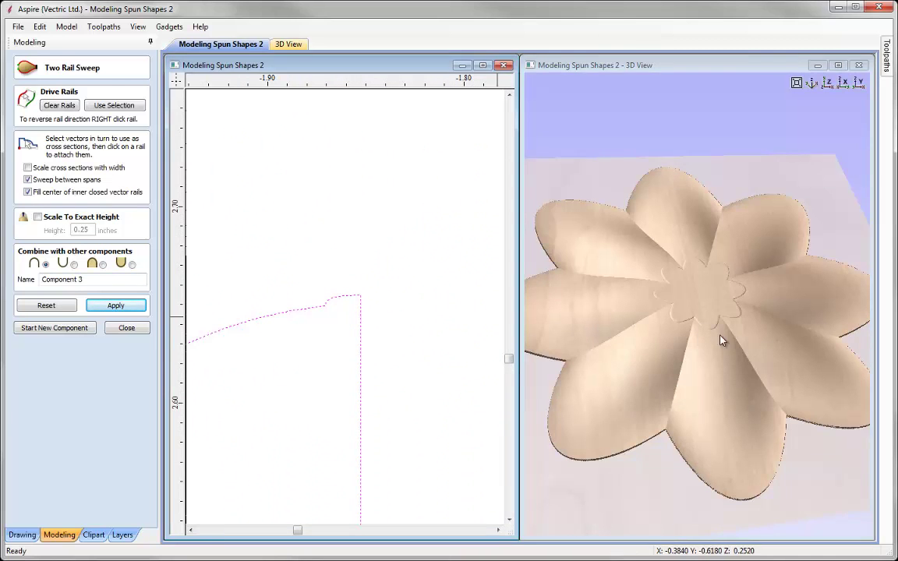
pyautogui.moveTo(725, 337); pyautogui.dragTo(681, 362)
pyautogui.scroll(3, 664, 315)
pyautogui.scroll(-5, 694, 315)
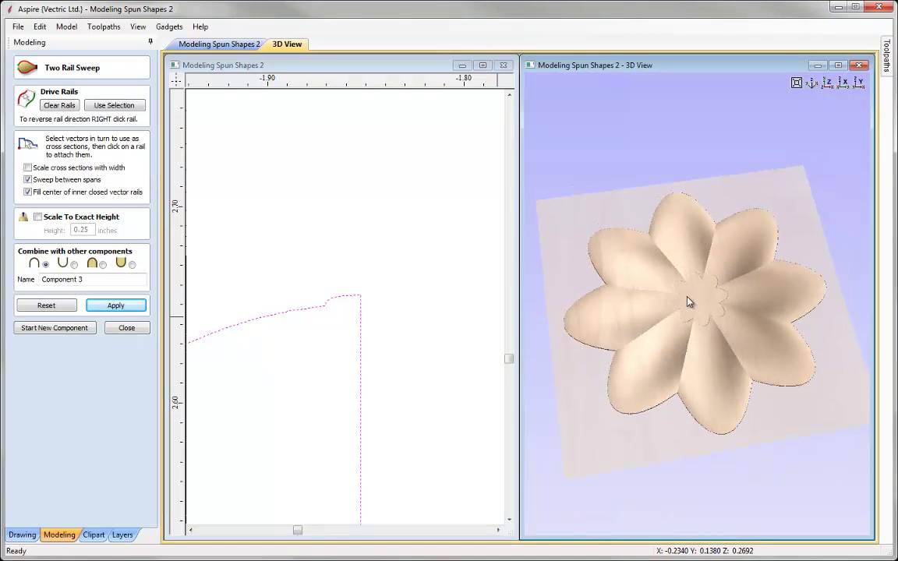
pyautogui.click(842, 67)
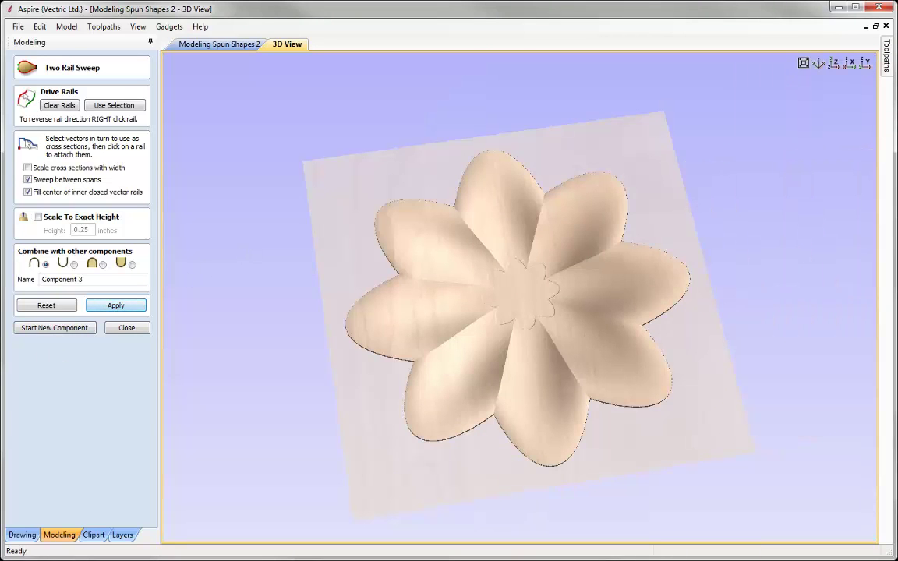